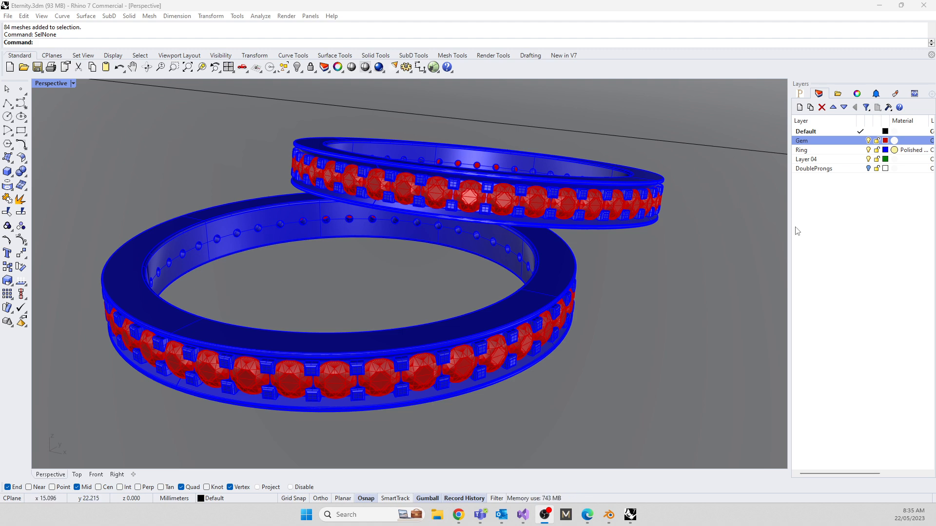
# Export all objects on the Gem layer to the Desktop as an STL file named gems
pyautogui.rightClick(810, 141)
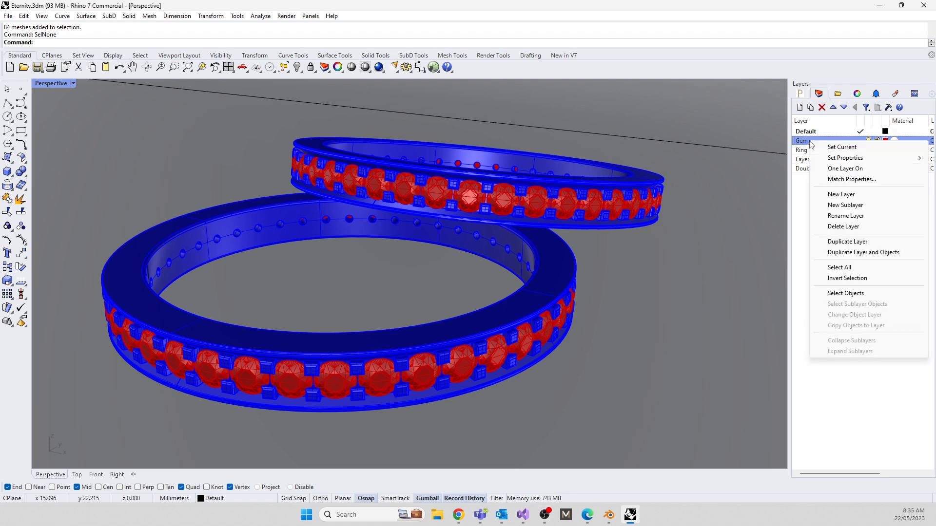
pyautogui.click(846, 293)
pyautogui.write('Export')
pyautogui.press('Return')
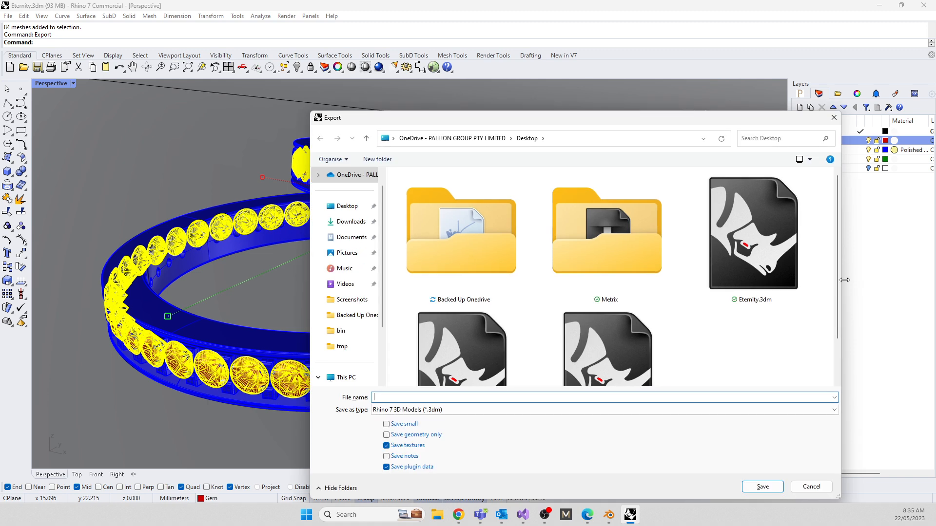
pyautogui.click(347, 203)
pyautogui.click(405, 396)
pyautogui.write('gems')
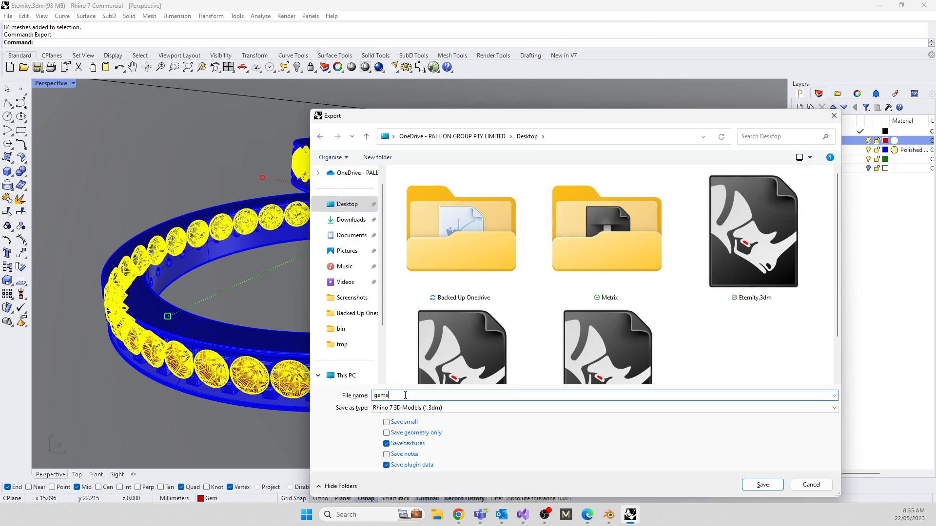
pyautogui.click(406, 407)
pyautogui.scroll(-8, 428, 319)
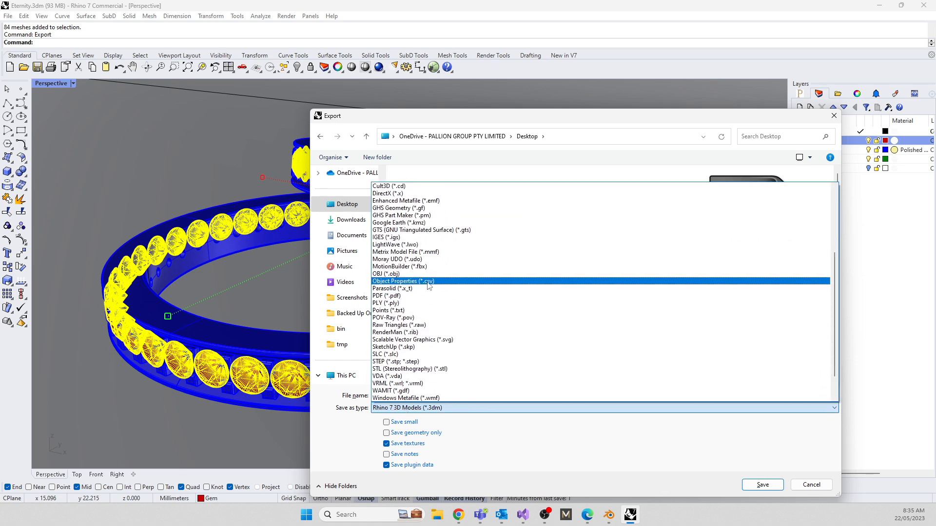
pyautogui.click(410, 342)
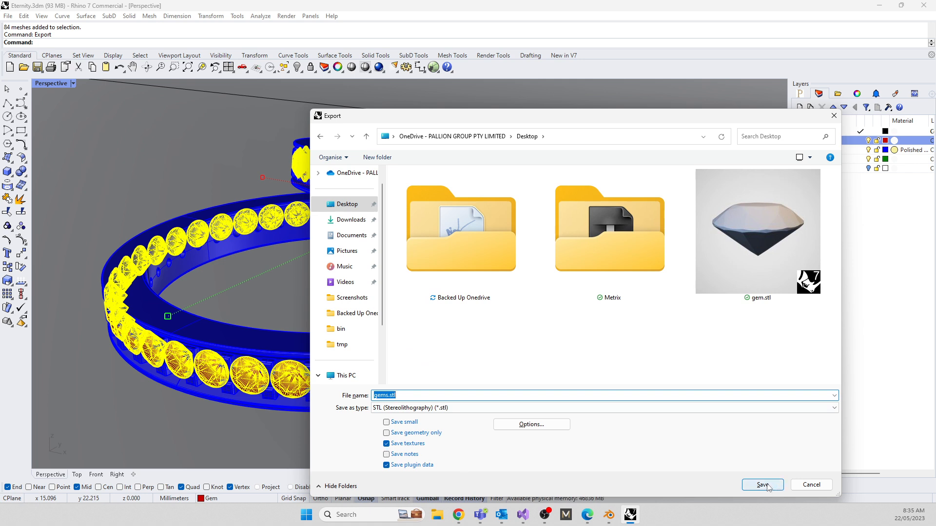
pyautogui.click(384, 395)
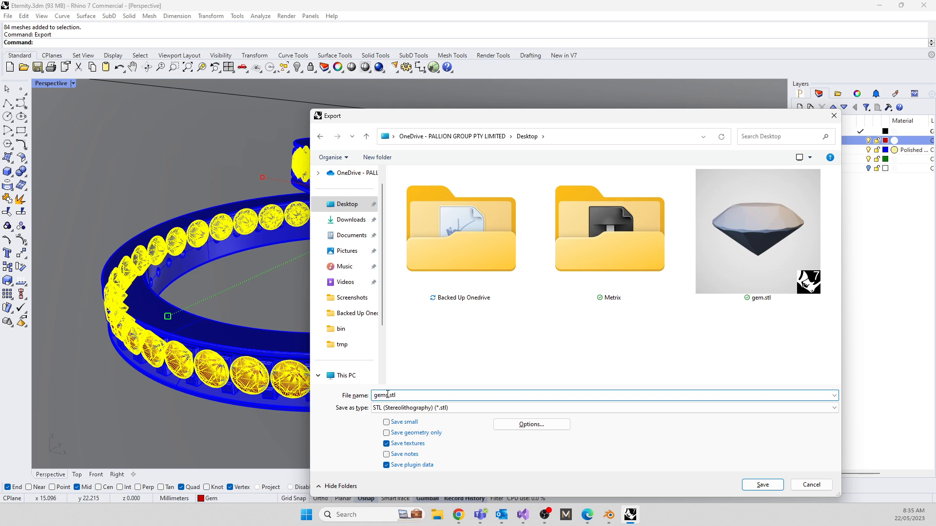
pyautogui.click(771, 487)
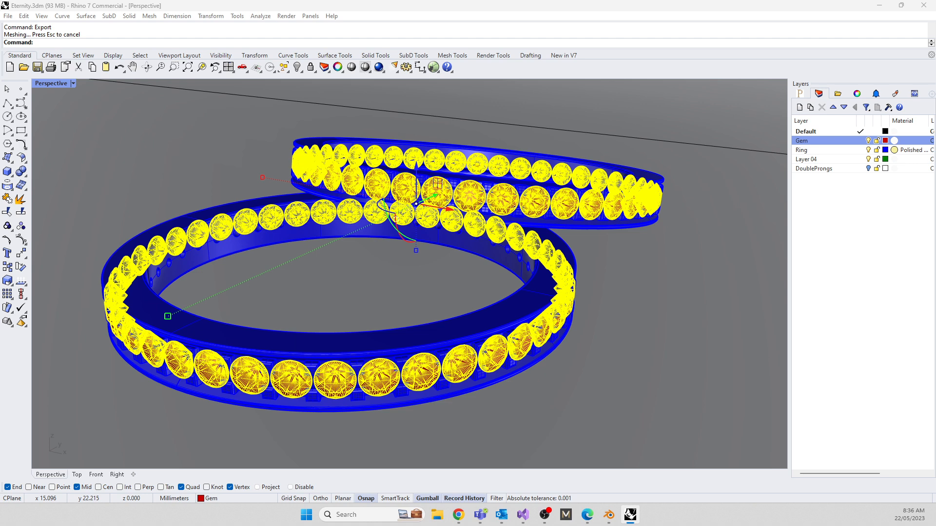
# Select the objects on the Ring layer and begin exporting them as an STL named ring, with the maximum mesh angle set to 0
pyautogui.click(804, 151)
pyautogui.rightClick(804, 150)
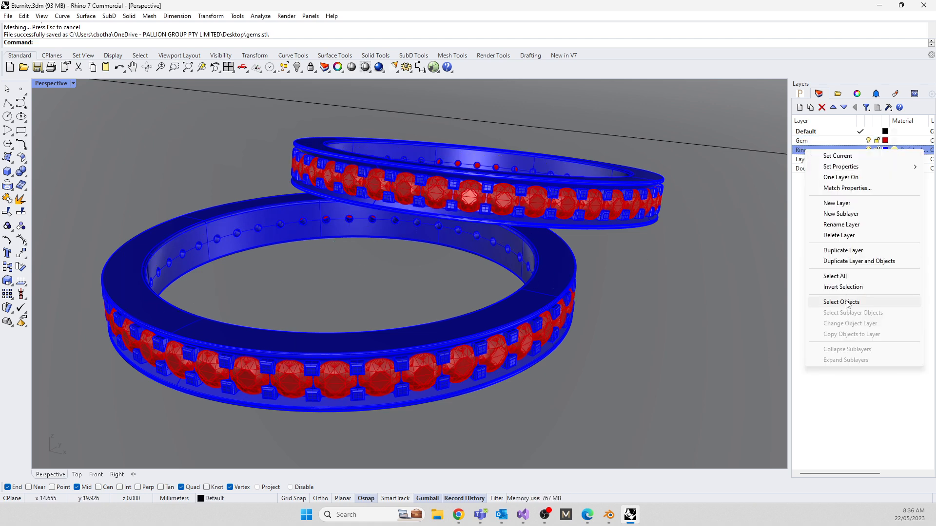
pyautogui.click(847, 302)
pyautogui.write('Export')
pyautogui.press('Return')
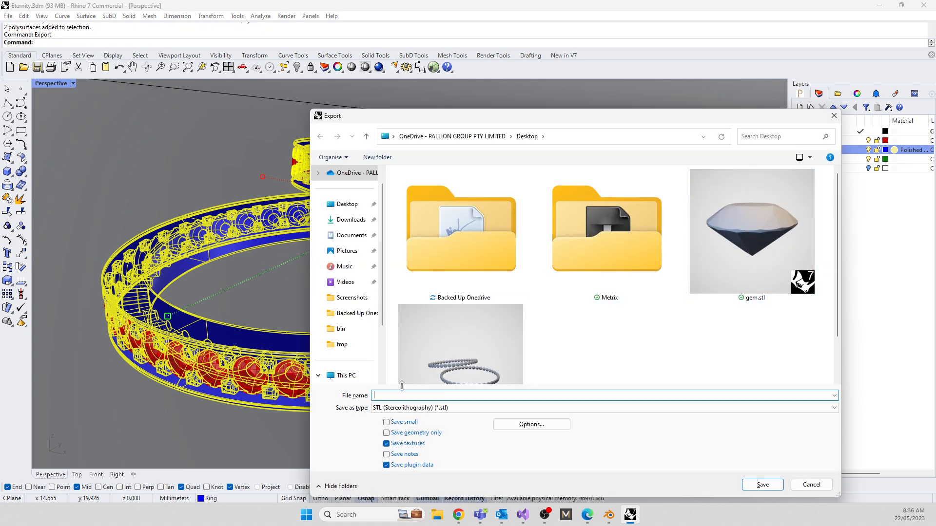
pyautogui.write('ring')
pyautogui.click(761, 484)
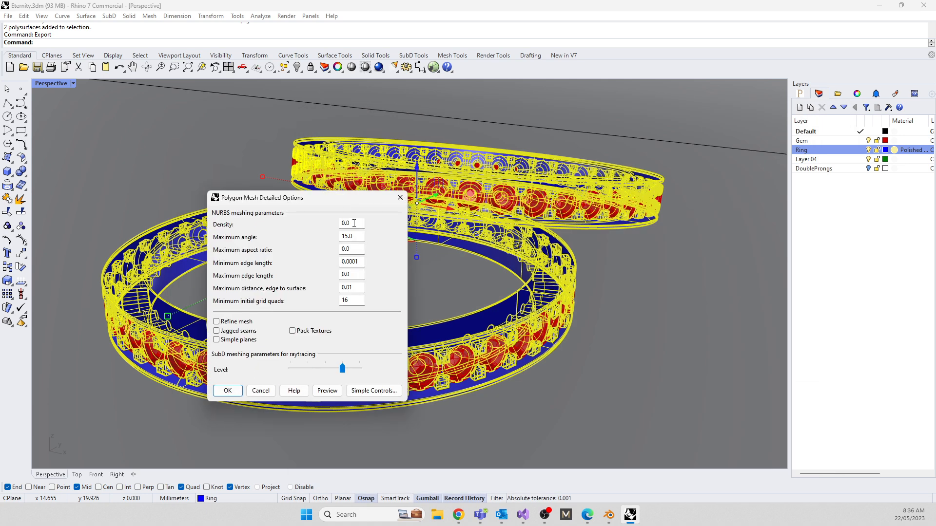
pyautogui.moveTo(357, 236); pyautogui.dragTo(341, 236)
pyautogui.press('Return')
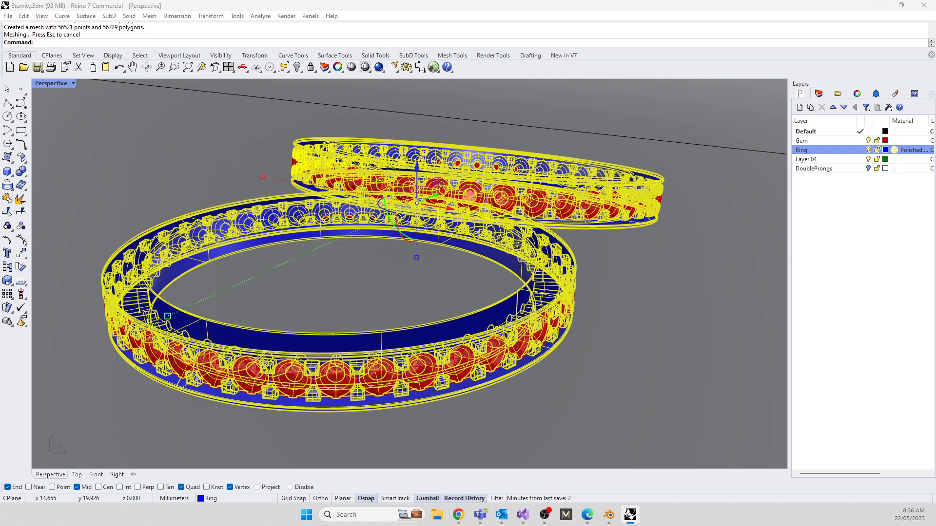
# Restart the ring STL export and set the mesh's maximum aspect ratio, minimum edge length and maximum edge length to 0.2
pyautogui.rightClick(320, 317)
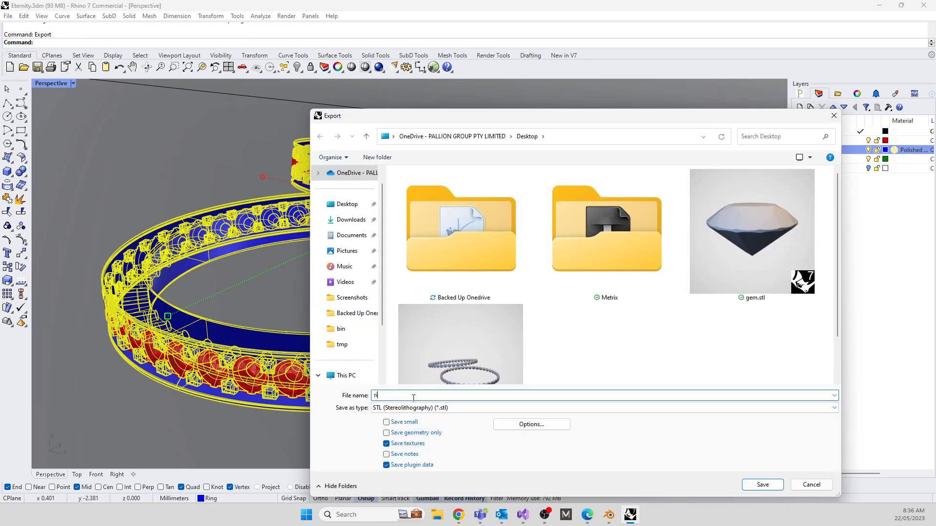
pyautogui.press('Return')
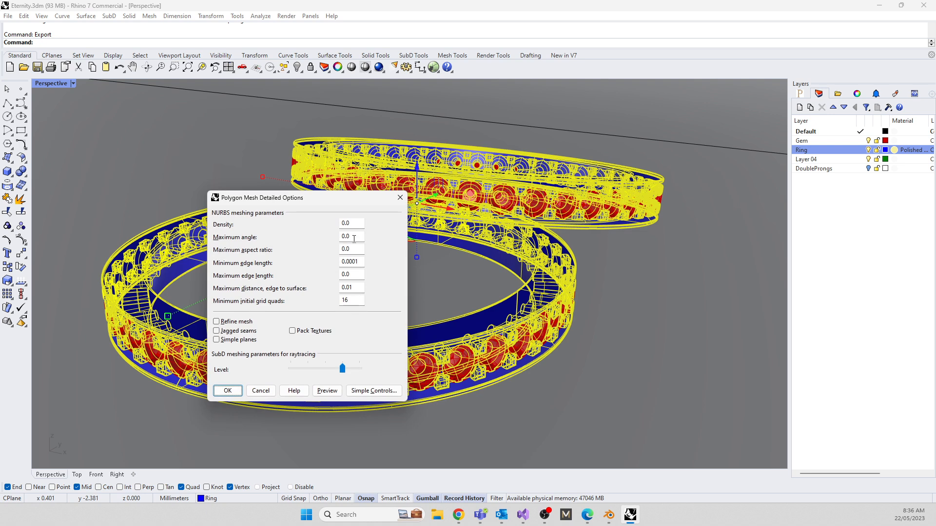
pyautogui.click(354, 250)
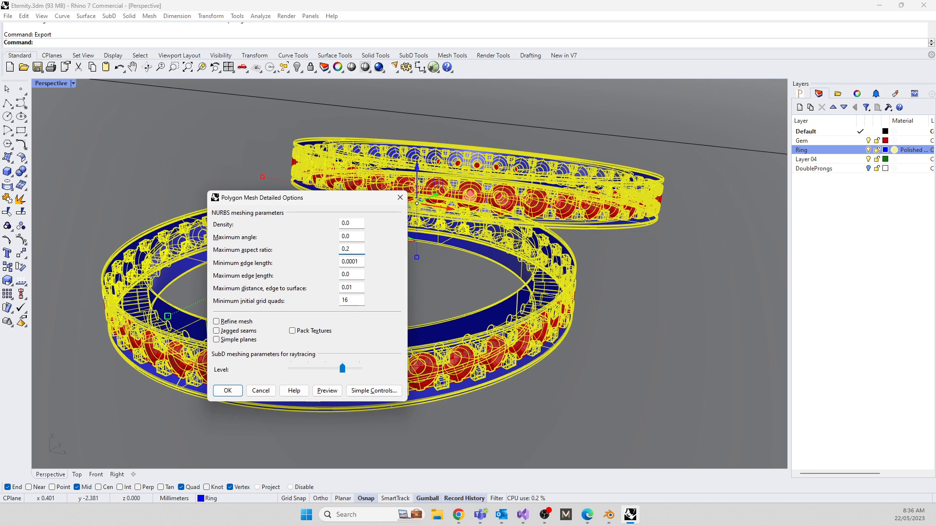
pyautogui.moveTo(364, 261); pyautogui.dragTo(349, 262)
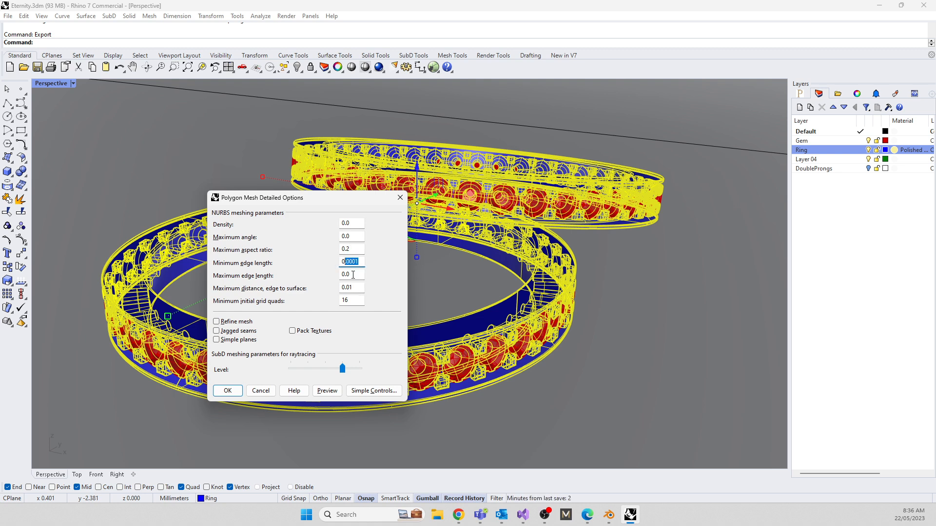
pyautogui.write('.2')
pyautogui.click(350, 273)
pyautogui.press('BackSpace')
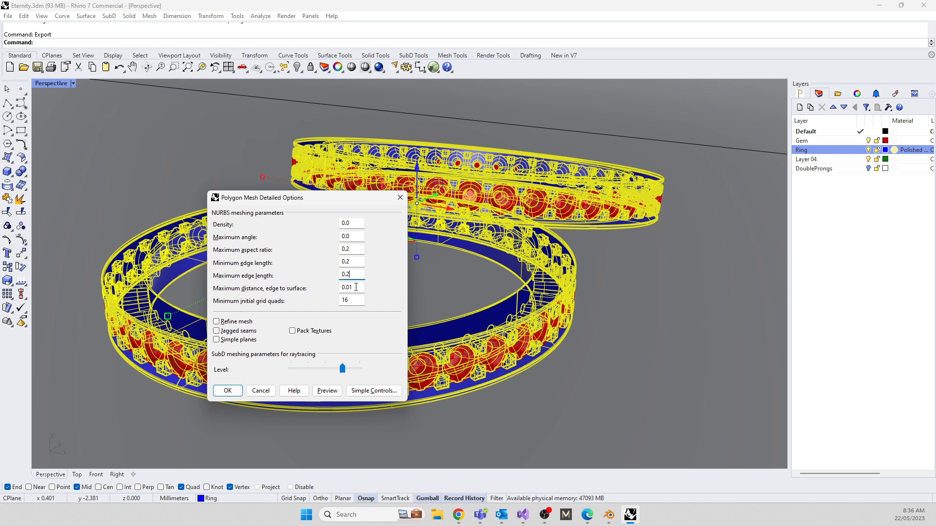
# Set maximum distance edge to surface to 0.2, maximum aspect ratio to 0 and minimum initial grid quads to 32, and complete the STL export
pyautogui.moveTo(357, 287); pyautogui.dragTo(345, 287)
pyautogui.write('2')
pyautogui.moveTo(354, 250); pyautogui.dragTo(309, 253)
pyautogui.write('0')
pyautogui.moveTo(361, 300); pyautogui.dragTo(294, 301)
pyautogui.write('32')
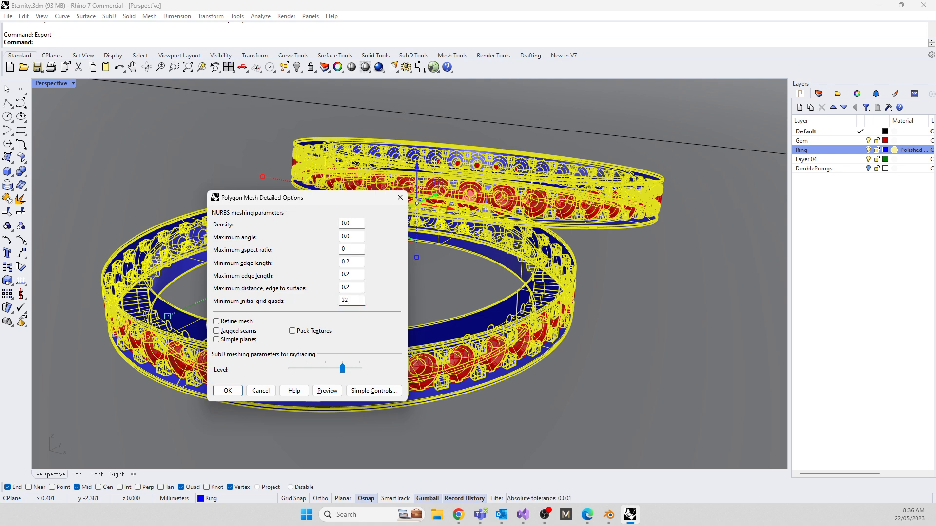
pyautogui.click(228, 391)
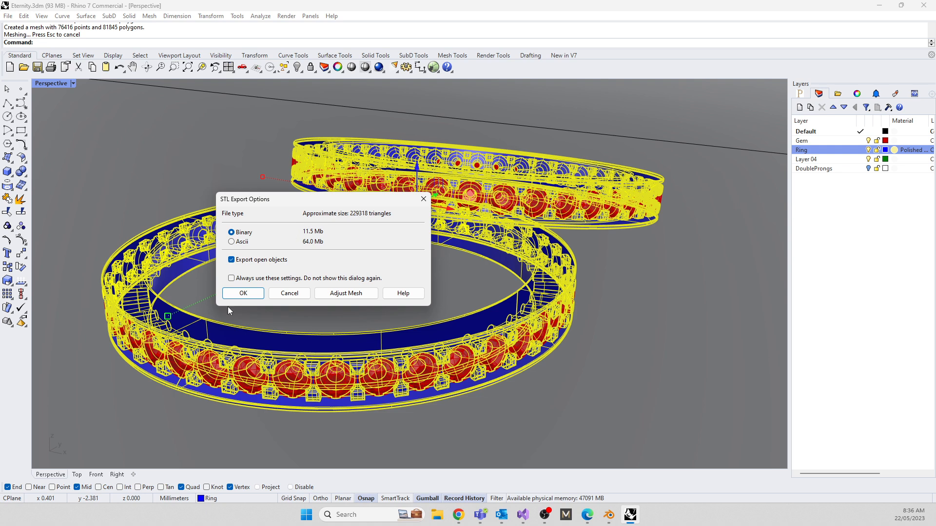
pyautogui.click(238, 296)
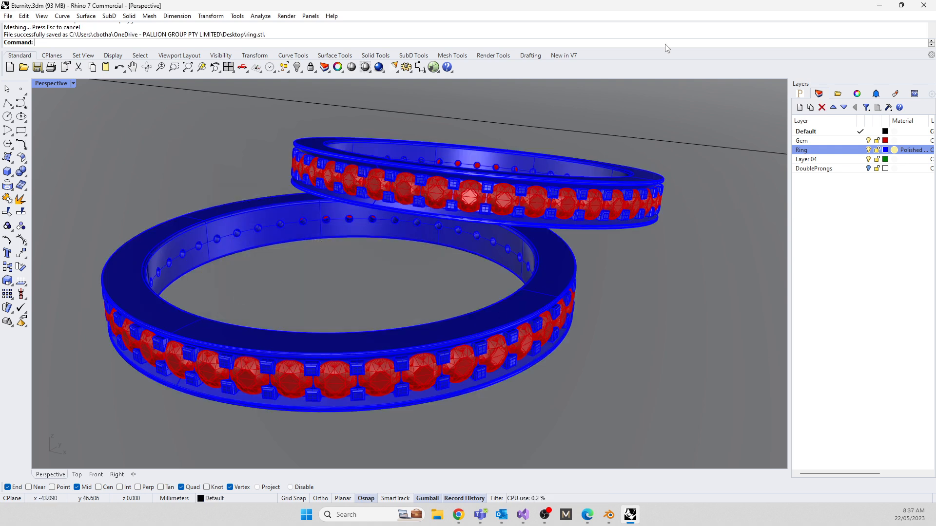
# Switch to Blender and import gems.stl and ring.stl together from the Desktop
pyautogui.click(609, 515)
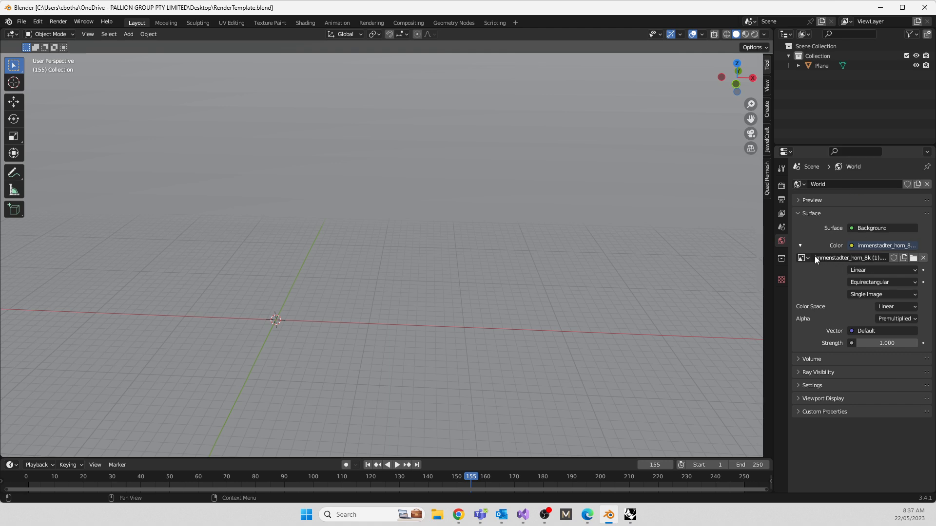
pyautogui.click(781, 186)
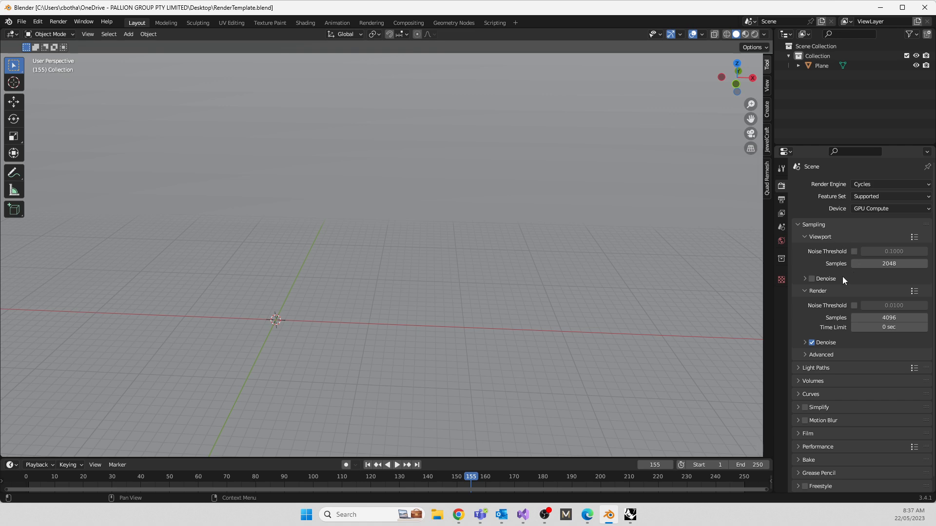
pyautogui.click(21, 22)
pyautogui.moveTo(40, 155)
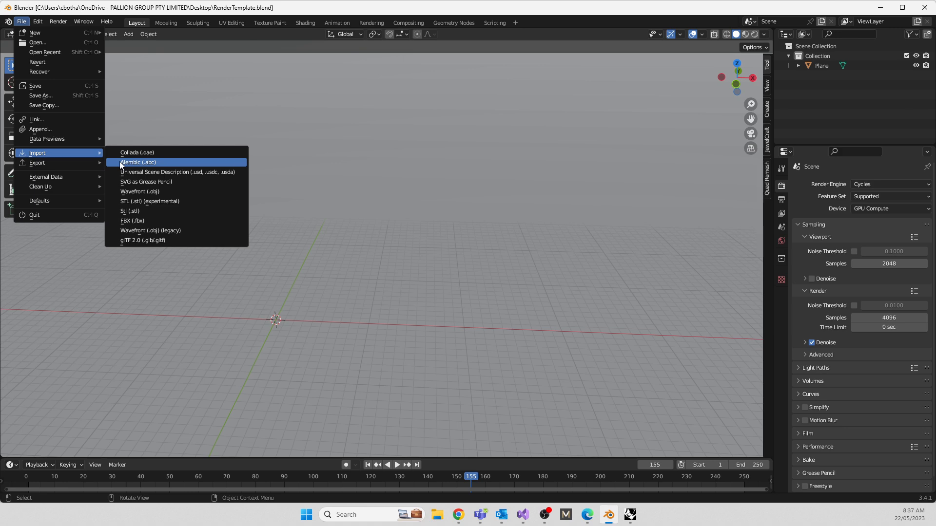
pyautogui.click(129, 212)
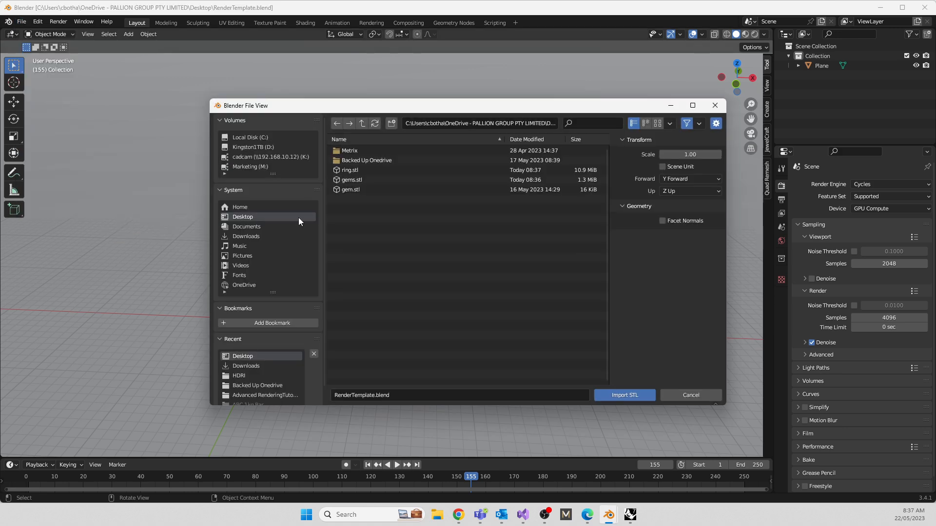
pyautogui.click(343, 179)
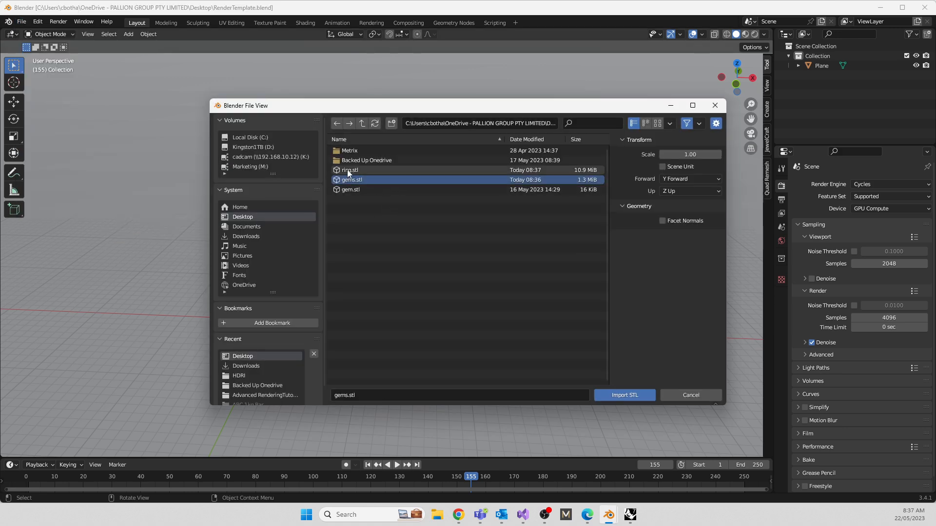
pyautogui.click(612, 395)
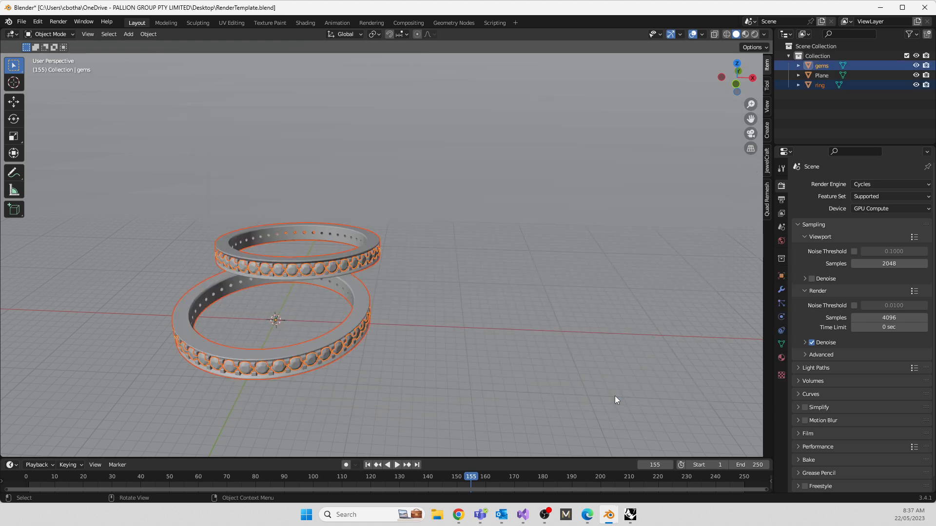
# Move the imported rings and gems down about 0.32 m along the Z axis to rest on the ground plane
pyautogui.moveTo(287, 334); pyautogui.dragTo(258, 337, button='middle')
pyautogui.scroll(2, 259, 337)
pyautogui.moveTo(274, 370); pyautogui.dragTo(255, 371, button='middle')
pyautogui.moveTo(219, 433); pyautogui.dragTo(276, 357, button='middle')
pyautogui.press('g')
pyautogui.press('z')
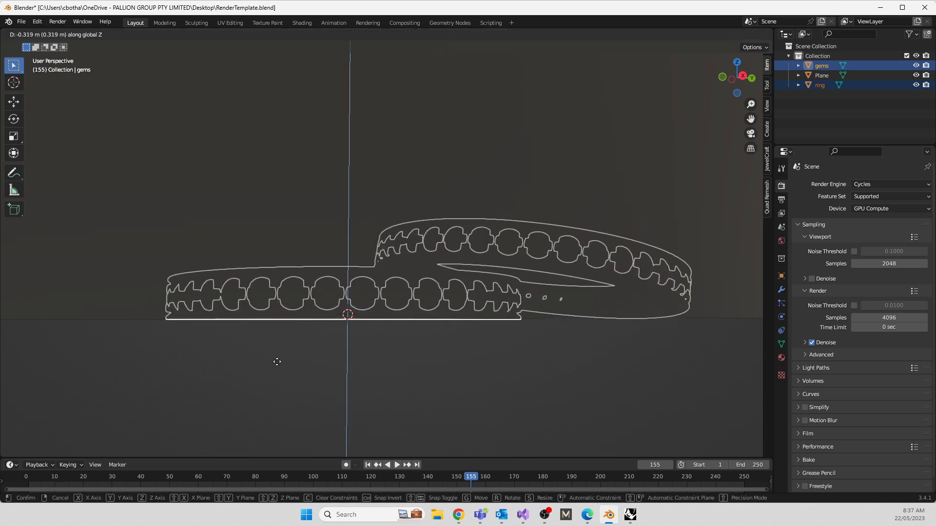
pyautogui.click(277, 361)
# Add a Remesh modifier to the ring in Voxel mode with a voxel size of 0.03 m and apply it
pyautogui.moveTo(276, 270); pyautogui.dragTo(363, 330, button='middle')
pyautogui.keyDown('shift'); pyautogui.moveTo(323, 366); pyautogui.dragTo(455, 375, button='middle'); pyautogui.keyUp('shift')
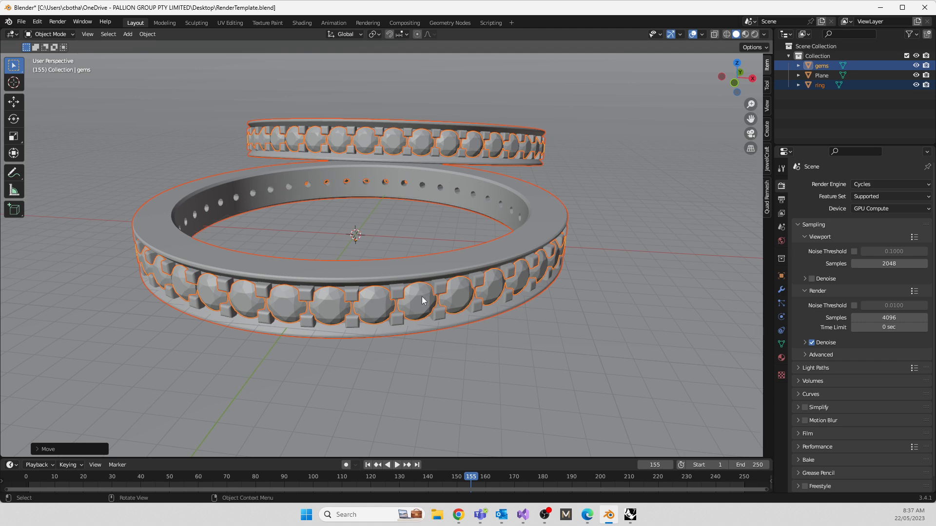
pyautogui.click(167, 233)
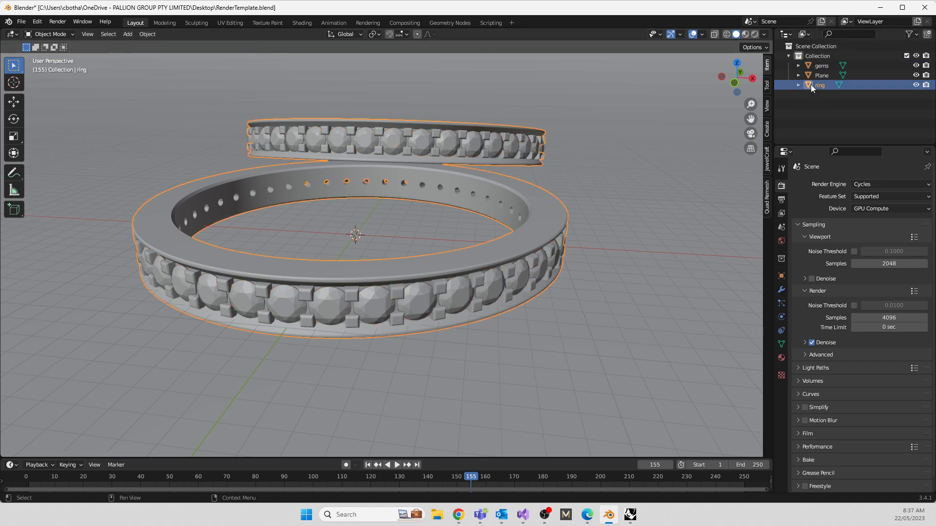
pyautogui.click(779, 293)
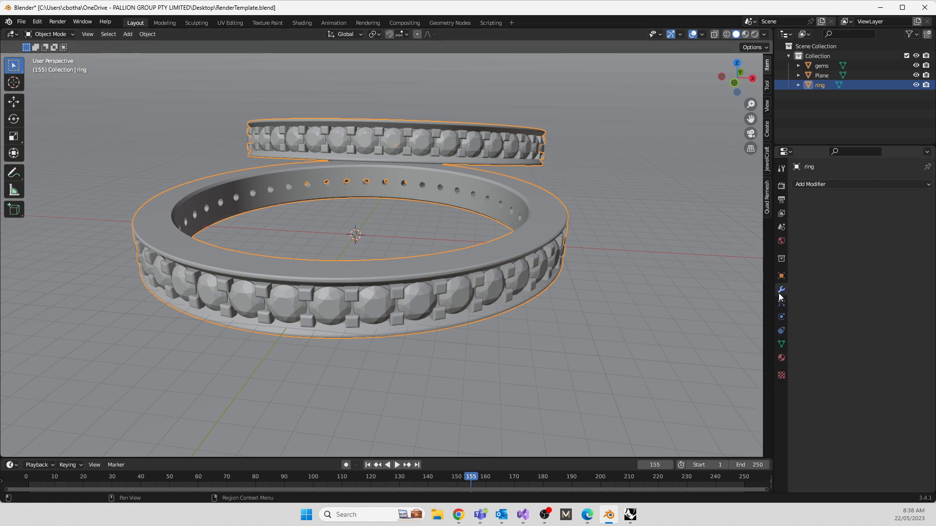
pyautogui.click(828, 184)
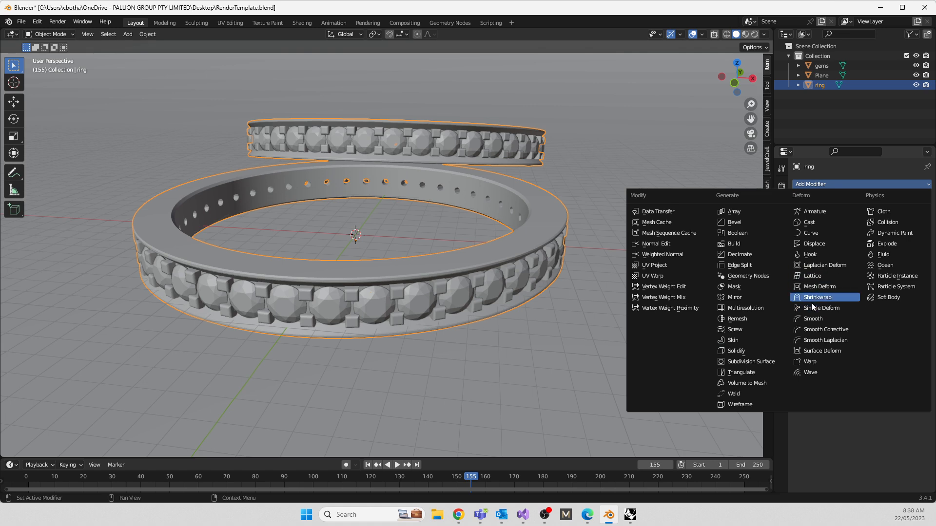
pyautogui.click(738, 319)
pyautogui.click(873, 226)
pyautogui.write('0.03')
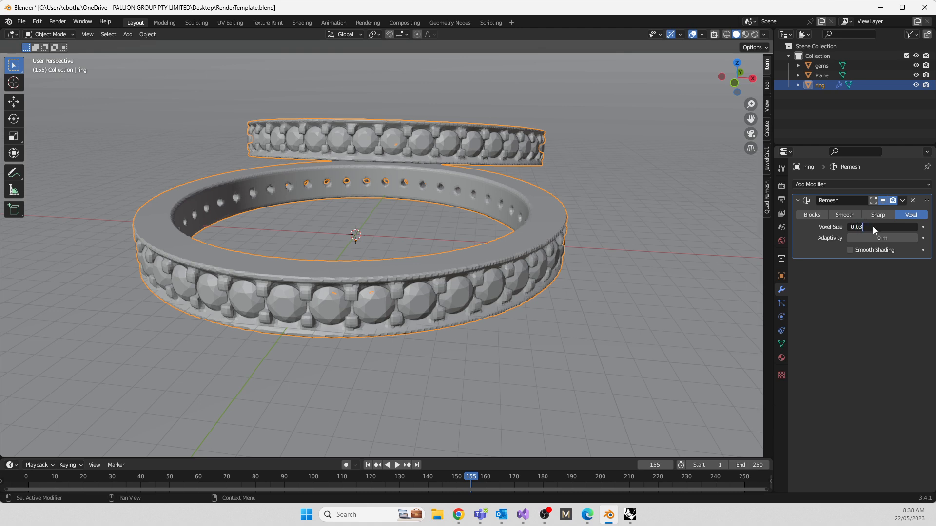
pyautogui.press('Return')
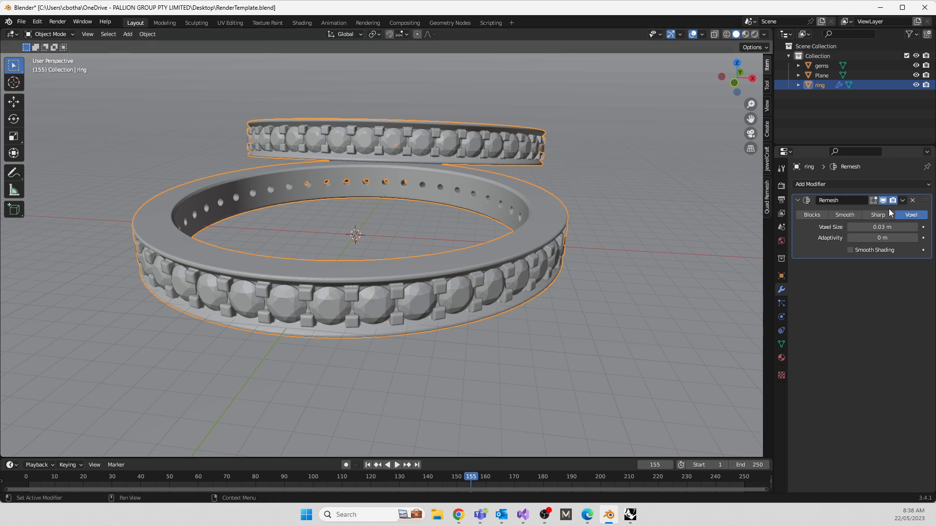
pyautogui.click(903, 200)
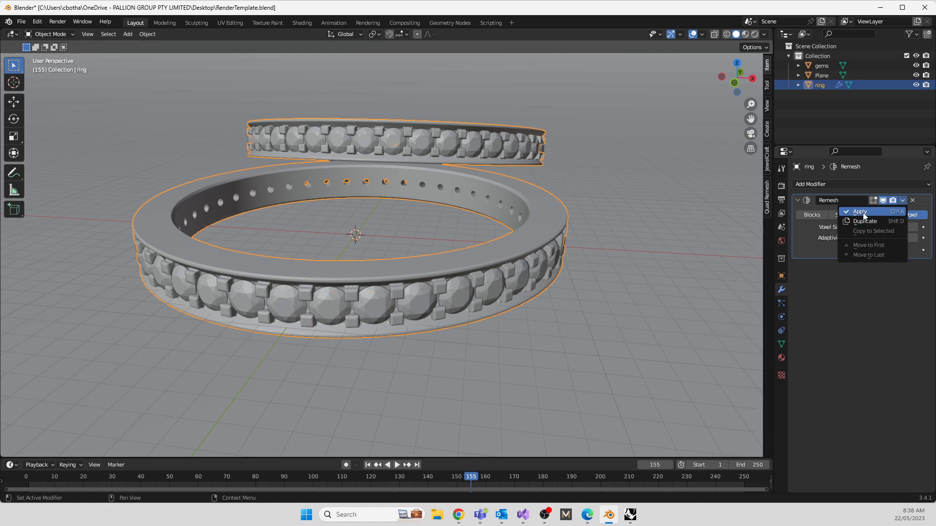
pyautogui.click(861, 212)
# Add a Smooth Corrective modifier to the remeshed ring
pyautogui.click(838, 185)
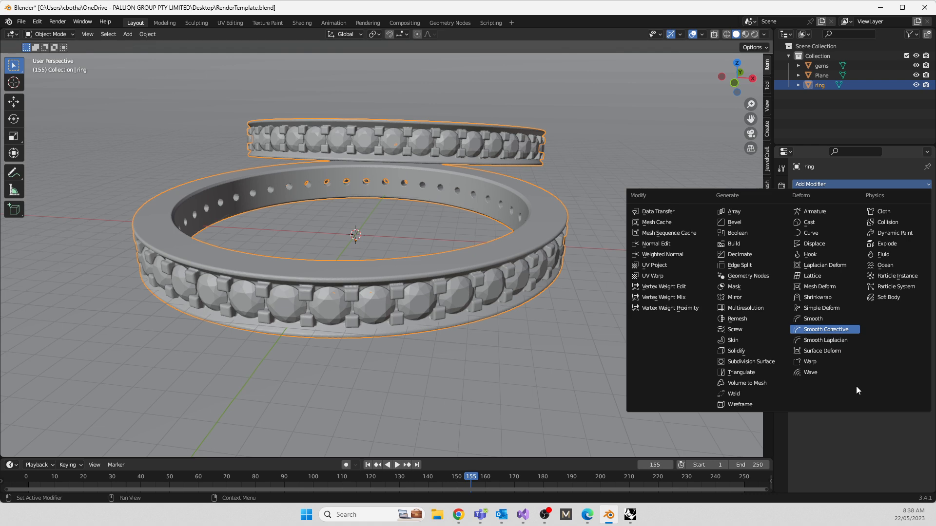
pyautogui.scroll(3, 402, 298)
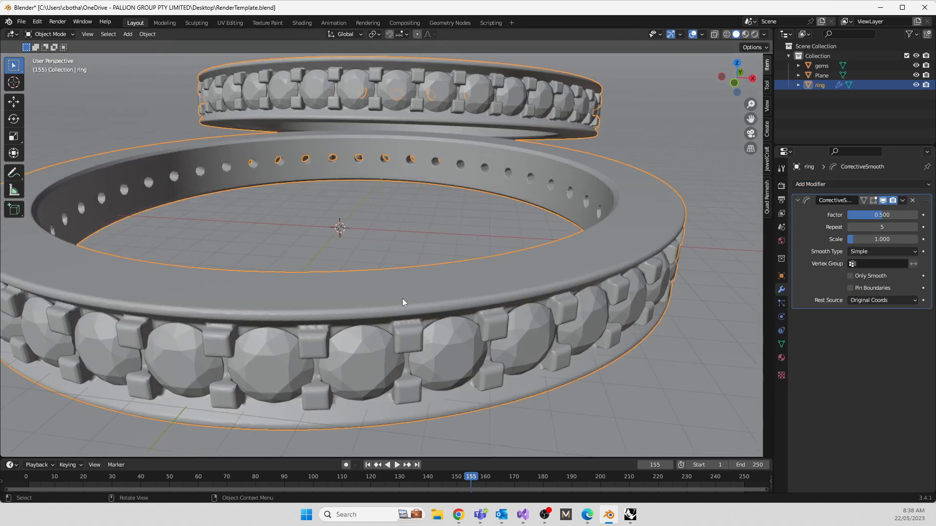
# Enable Only Smooth on the ring's Smooth Corrective modifier, set its repeat to 15, and apply the modifier
pyautogui.click(850, 276)
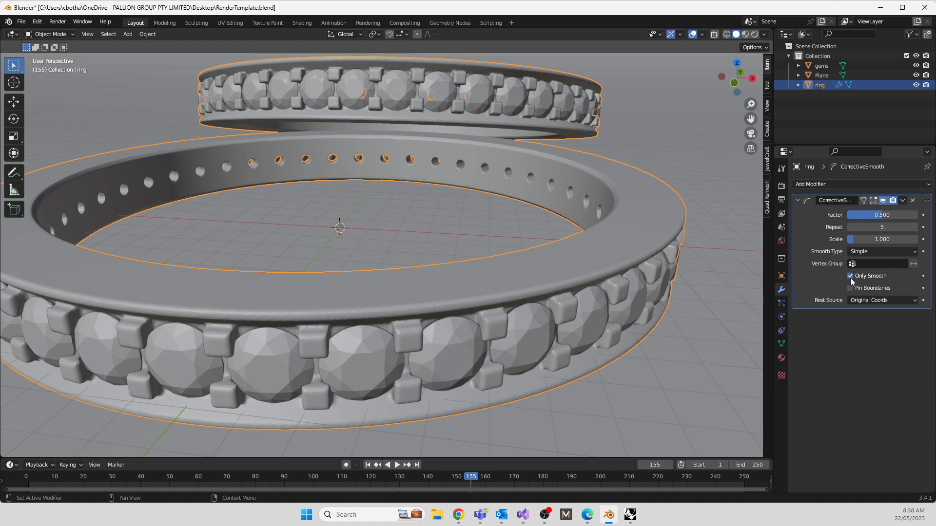
pyautogui.click(864, 228)
pyautogui.write('15')
pyautogui.press('Return')
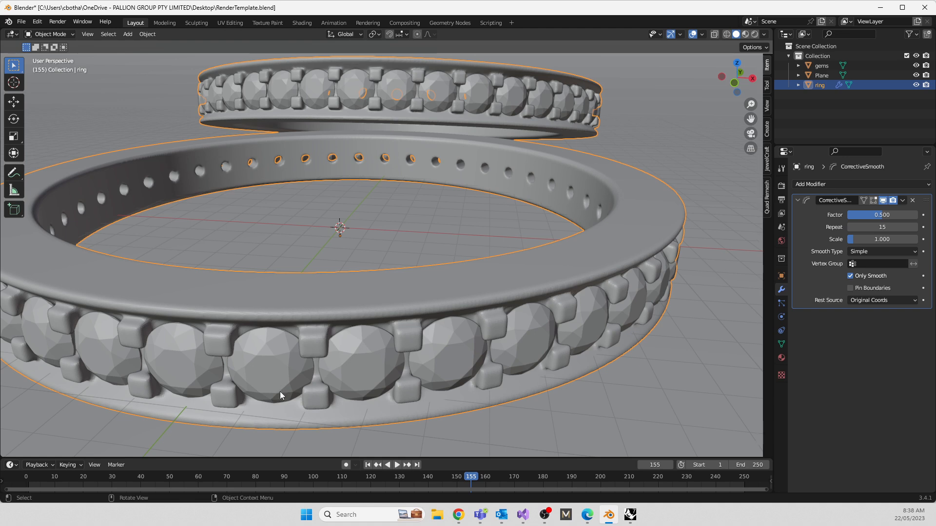
pyautogui.click(902, 200)
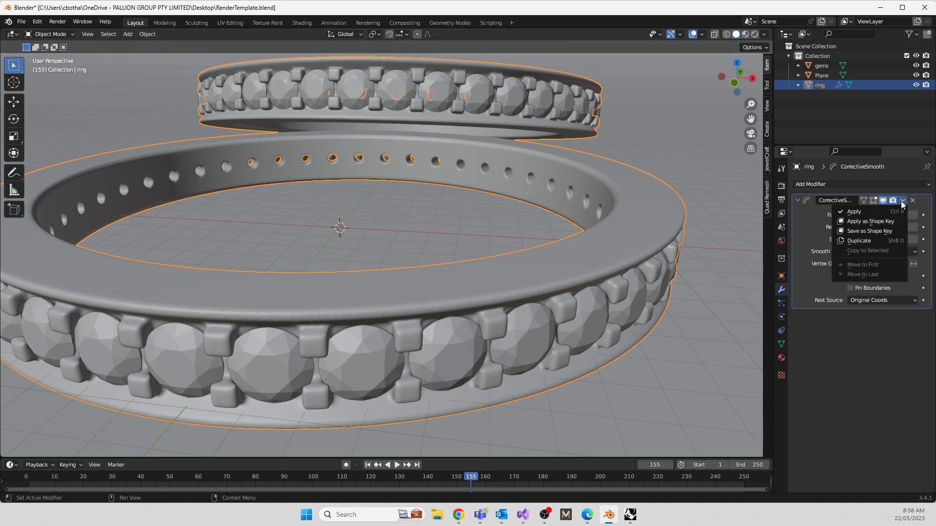
pyautogui.click(870, 213)
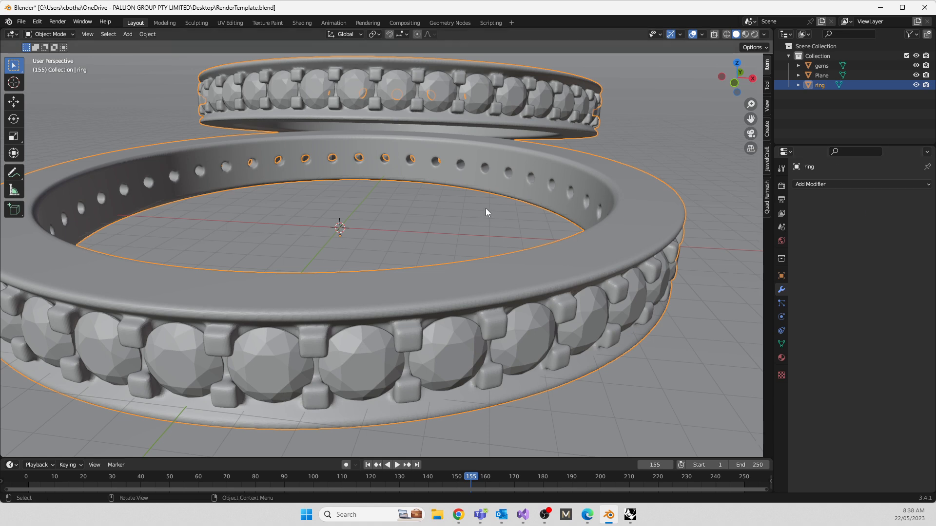
# Switch to the Shading workspace, frame both rings closely, and preview them with Rendered viewport shading
pyautogui.scroll(-5, 487, 209)
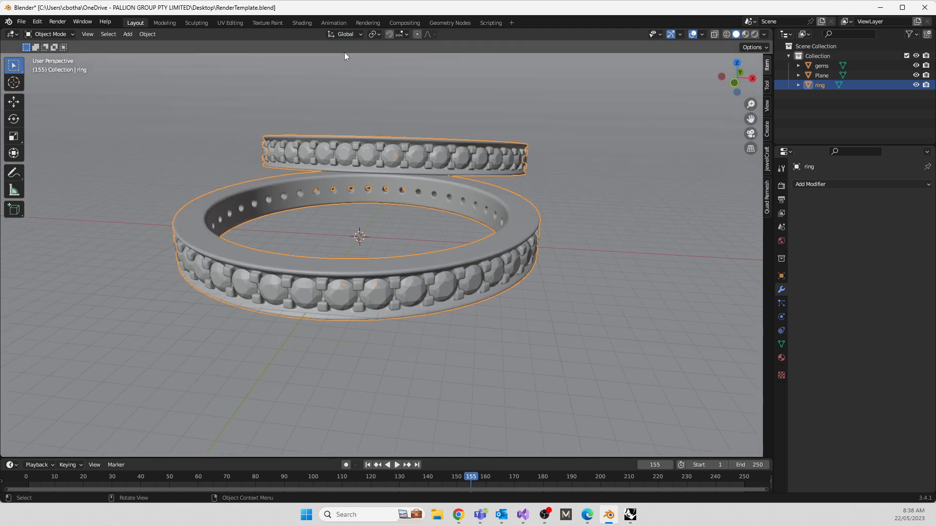
pyautogui.click(303, 22)
pyautogui.moveTo(370, 235); pyautogui.dragTo(326, 188, button='middle')
pyautogui.scroll(8, 361, 232)
pyautogui.moveTo(357, 258); pyautogui.dragTo(443, 173, button='middle')
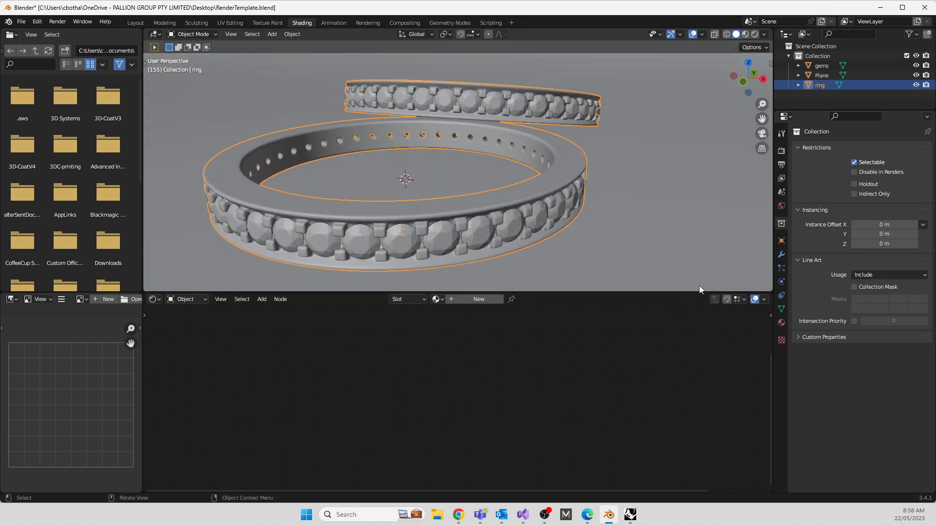
pyautogui.click(754, 34)
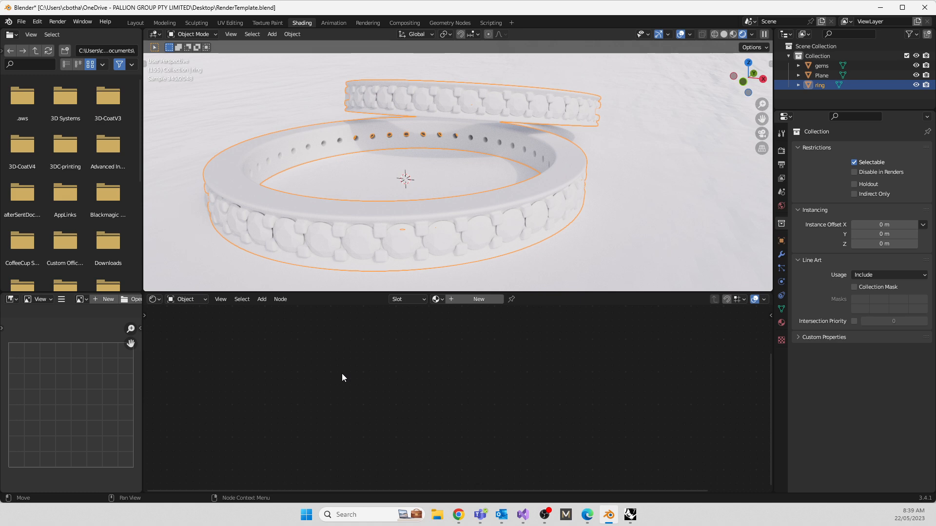
# Assign the existing Diamond Centre material to the gems
pyautogui.click(820, 66)
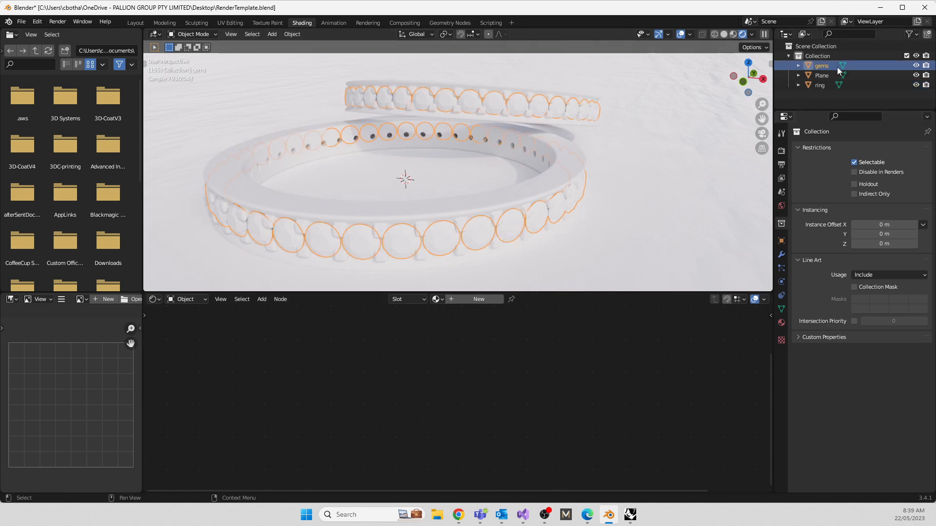
pyautogui.click(437, 299)
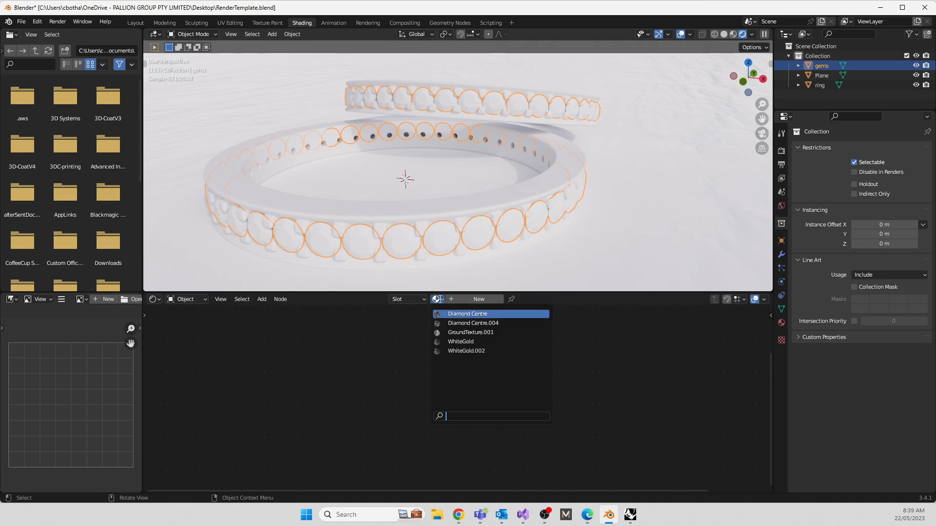
pyautogui.click(470, 314)
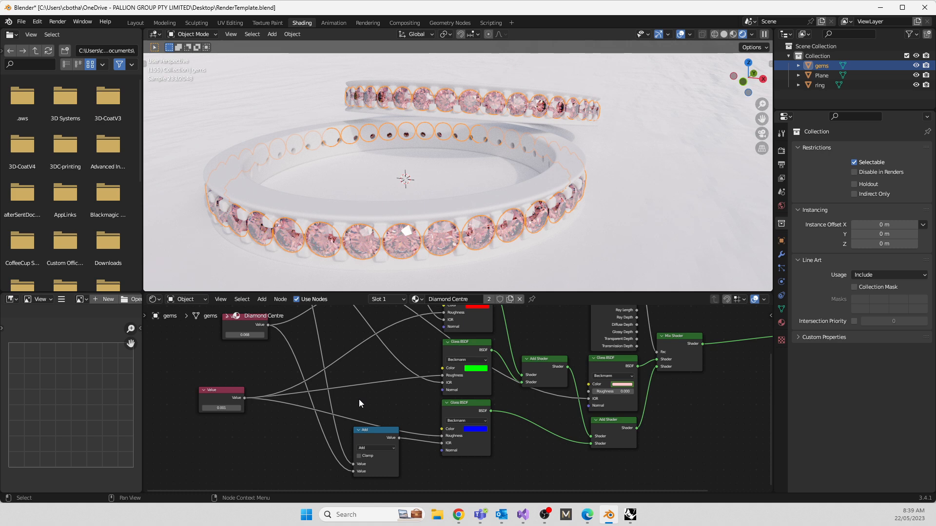
# Make the gems' pink Glass BSDF color white by setting both its green and blue values to 1
pyautogui.click(619, 385)
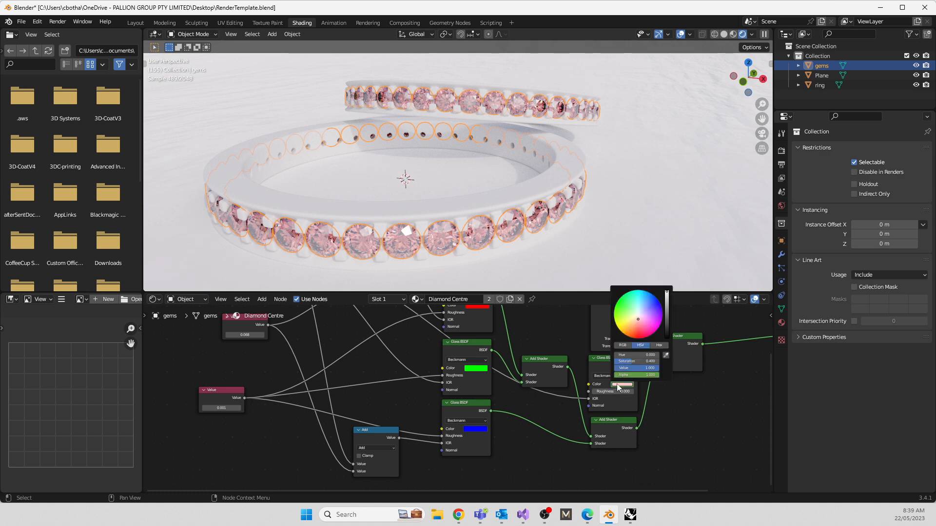
pyautogui.click(622, 346)
pyautogui.click(626, 356)
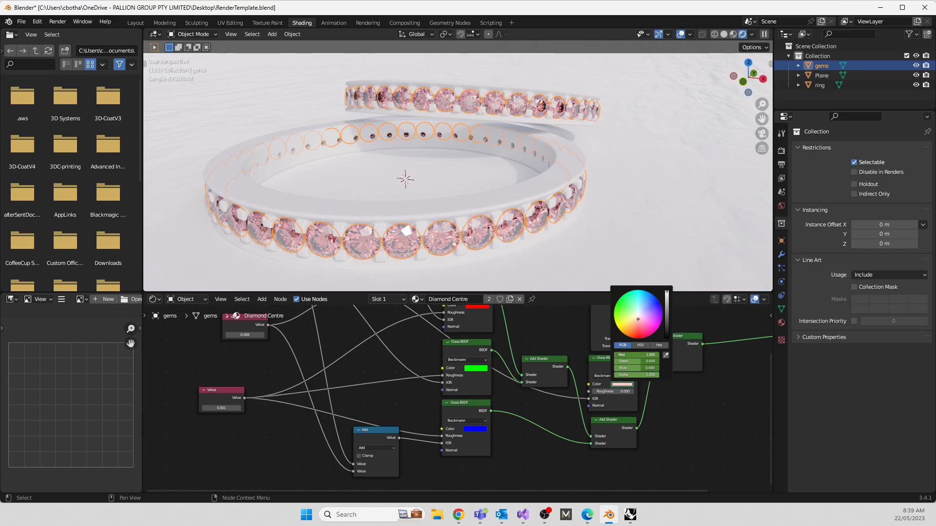
pyautogui.press('Return')
pyautogui.scroll(7, 689, 371)
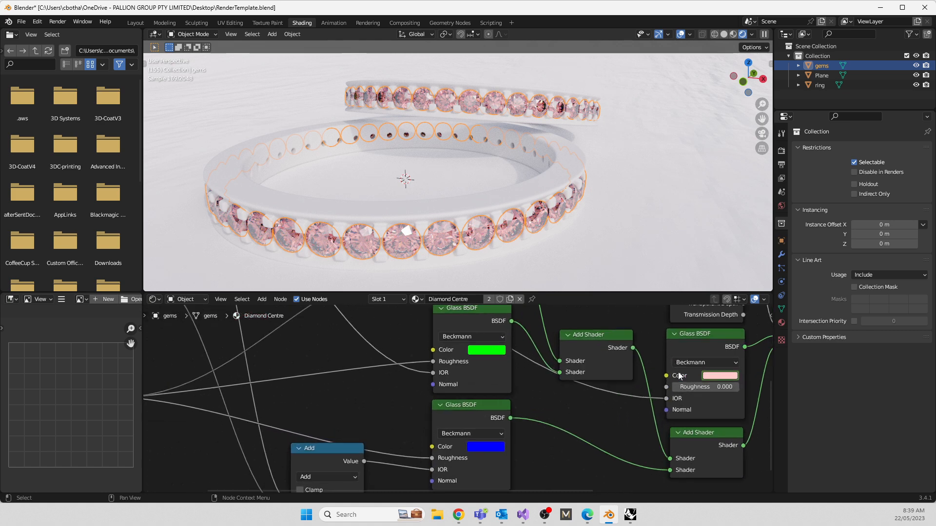
pyautogui.moveTo(612, 418); pyautogui.dragTo(288, 452, button='middle')
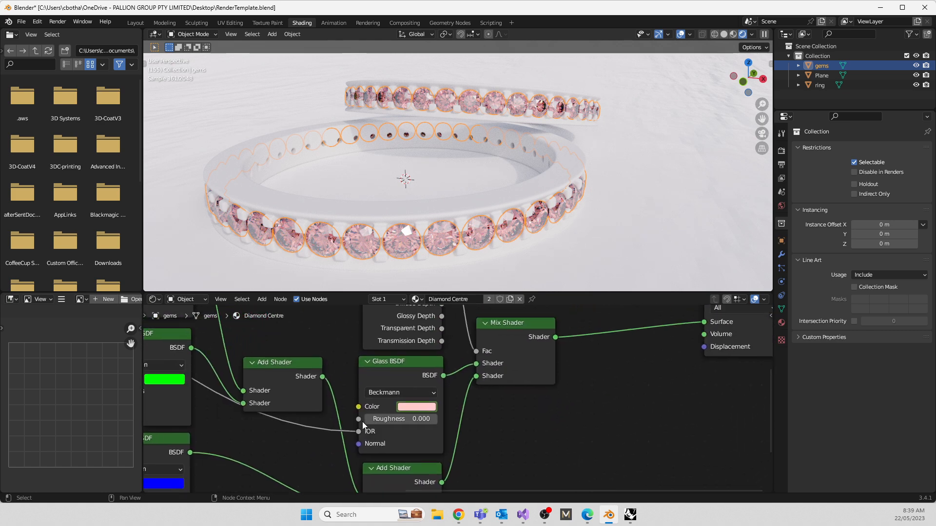
pyautogui.click(418, 407)
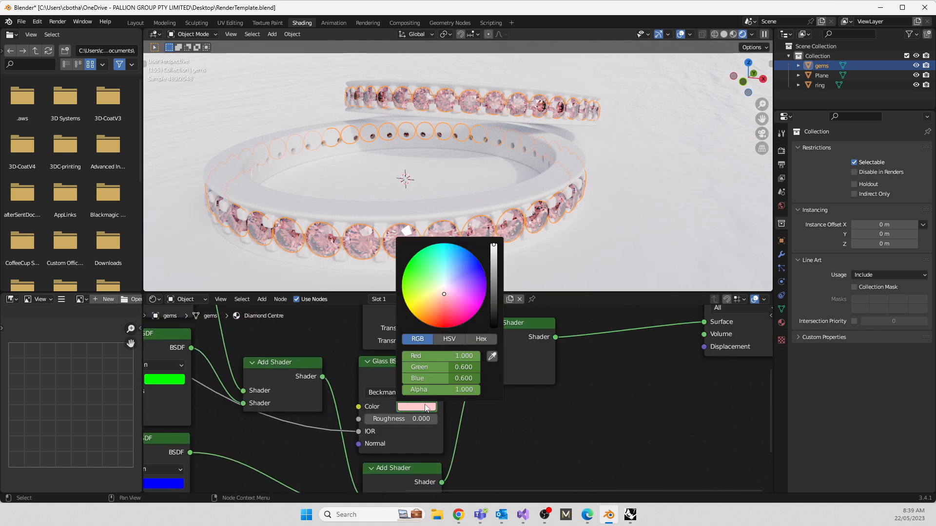
pyautogui.click(449, 368)
pyautogui.write('1')
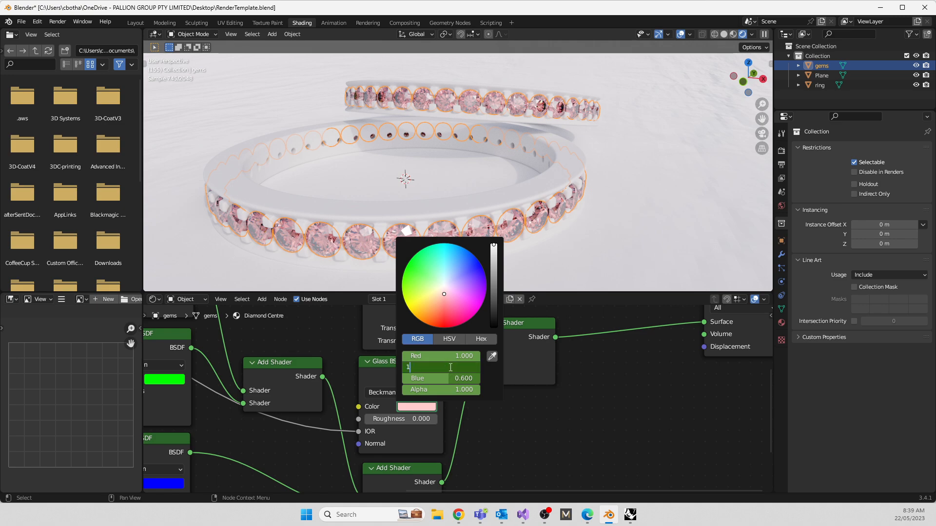
pyautogui.press('Return')
pyautogui.click(448, 379)
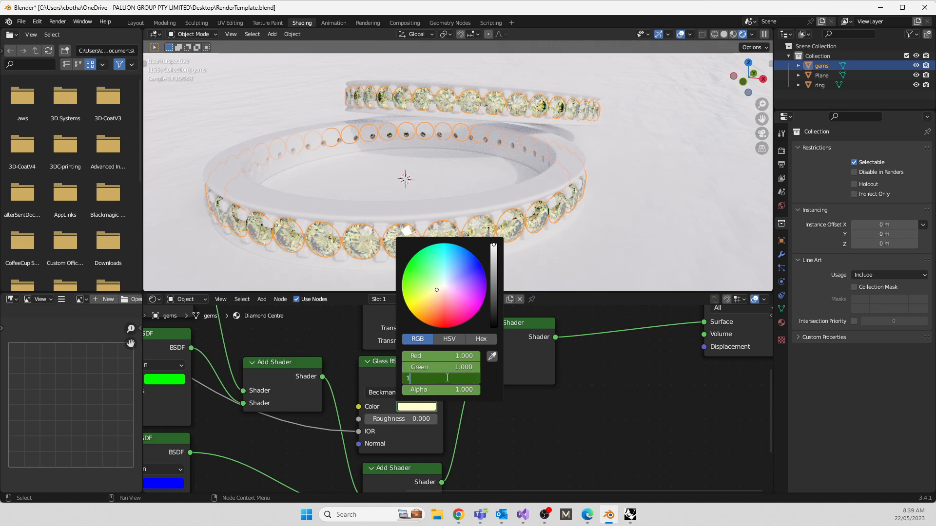
pyautogui.write('1')
pyautogui.press('Return')
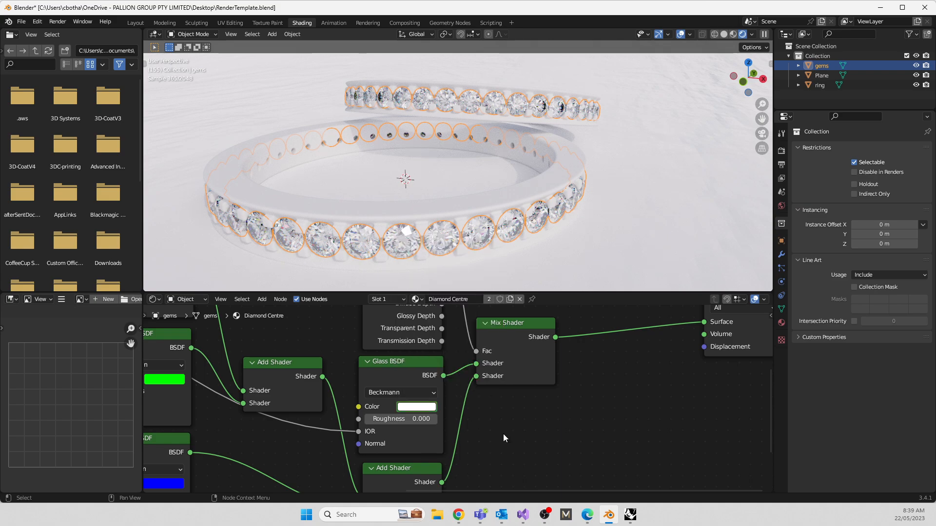
# Assign the existing WhiteGold material to the ring
pyautogui.moveTo(568, 169); pyautogui.dragTo(402, 218, button='middle')
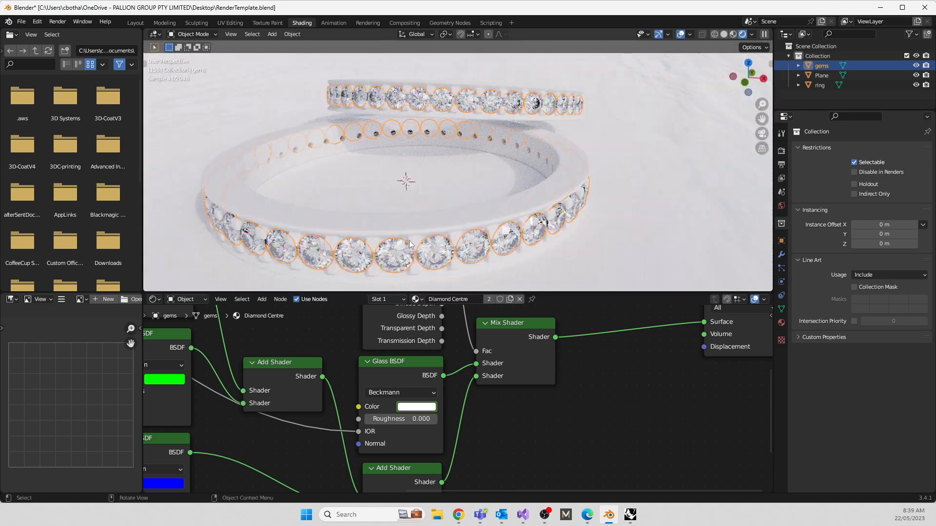
pyautogui.moveTo(401, 330); pyautogui.dragTo(334, 481, button='middle')
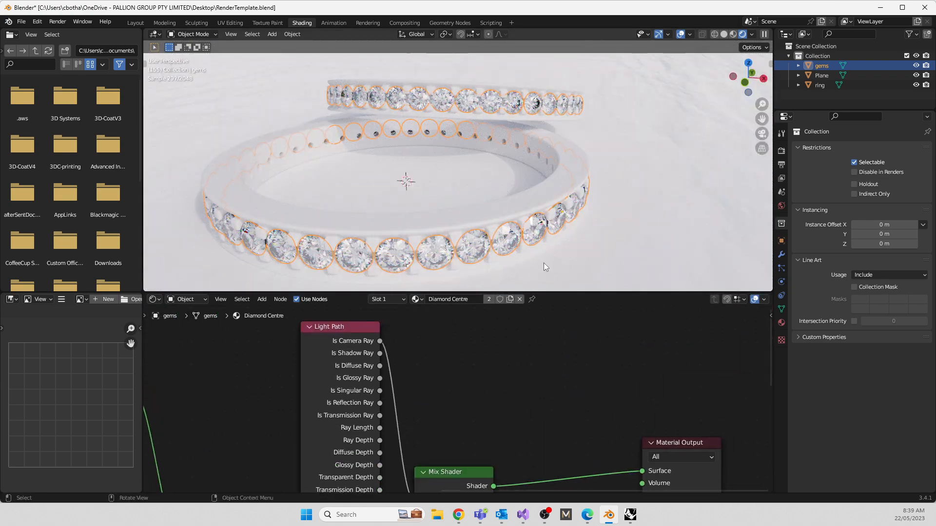
pyautogui.click(820, 85)
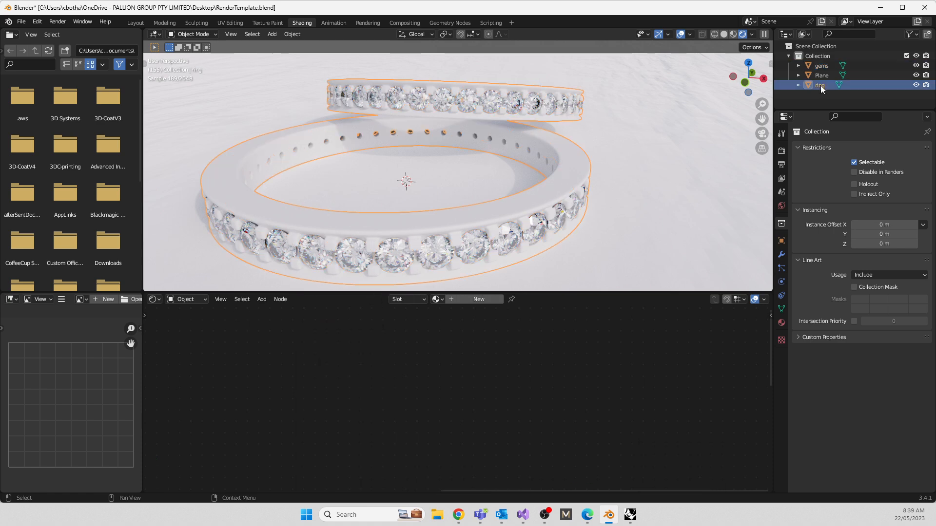
pyautogui.click(438, 299)
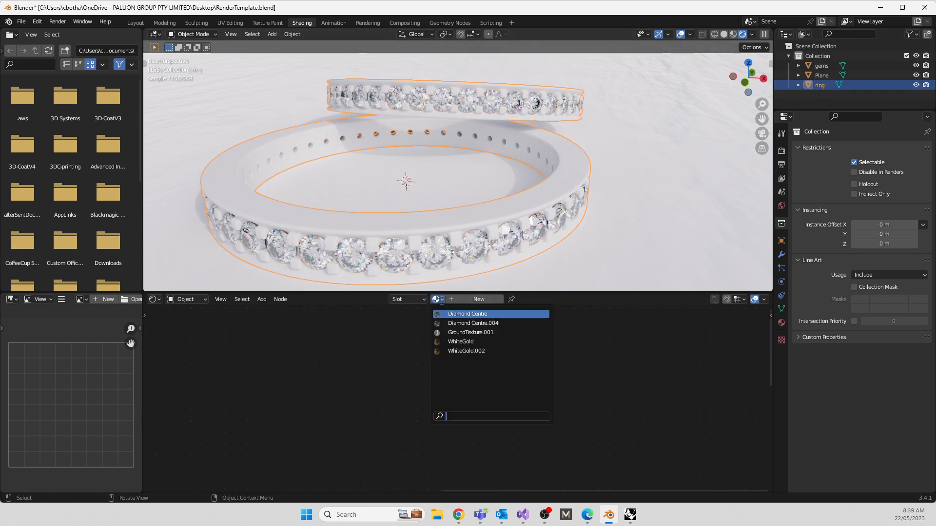
pyautogui.click(457, 341)
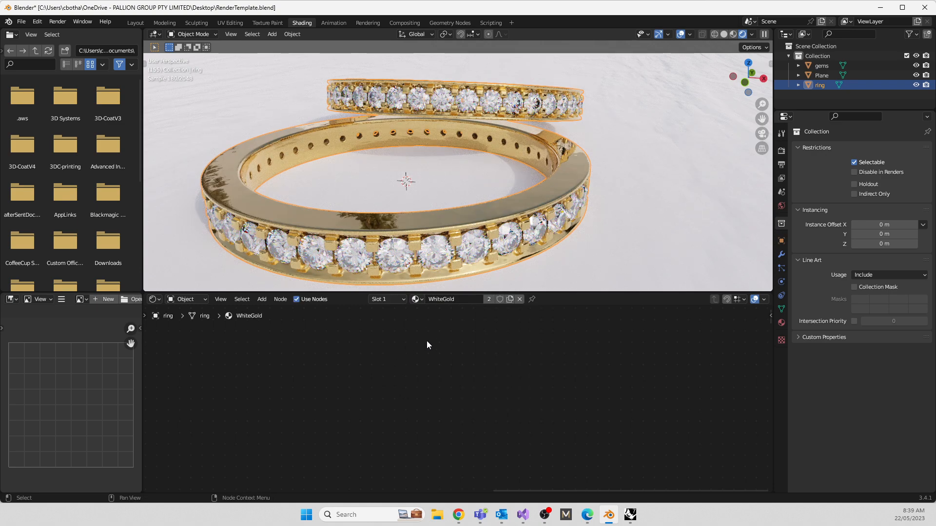
# Set the green, blue and alpha values of the WhiteGold material's base color to 1
pyautogui.scroll(-9, 448, 386)
pyautogui.moveTo(415, 438); pyautogui.dragTo(485, 329, button='middle')
pyautogui.scroll(6, 487, 368)
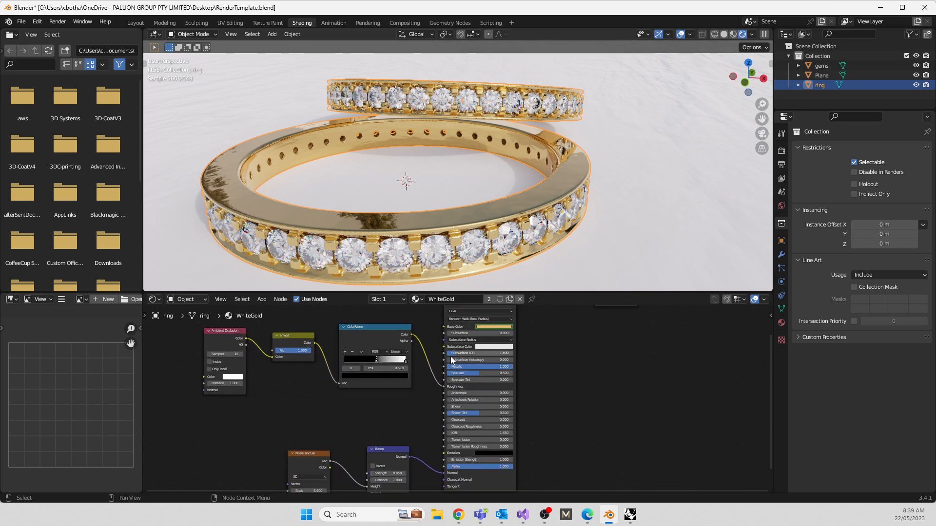
pyautogui.moveTo(418, 373); pyautogui.dragTo(386, 428, button='middle')
pyautogui.scroll(11, 452, 422)
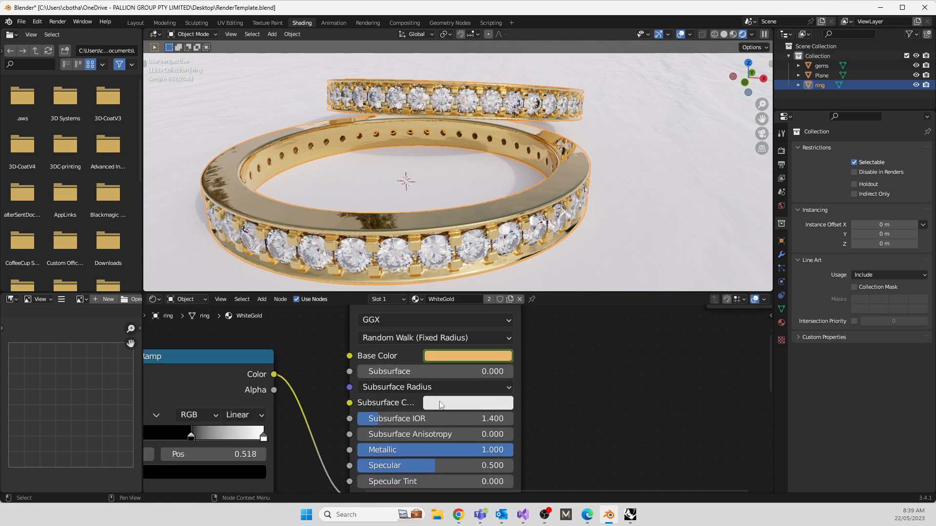
pyautogui.click(461, 355)
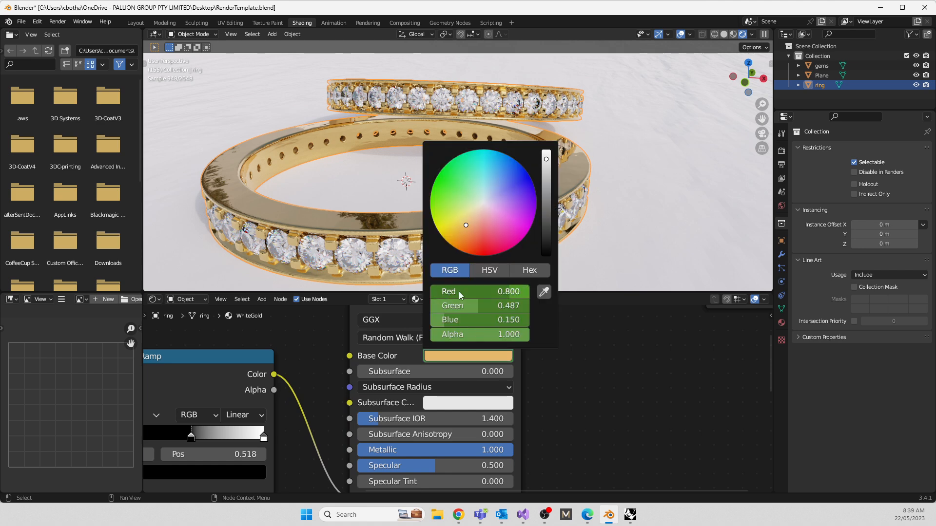
pyautogui.click(463, 306)
pyautogui.write('1')
pyautogui.press('Return')
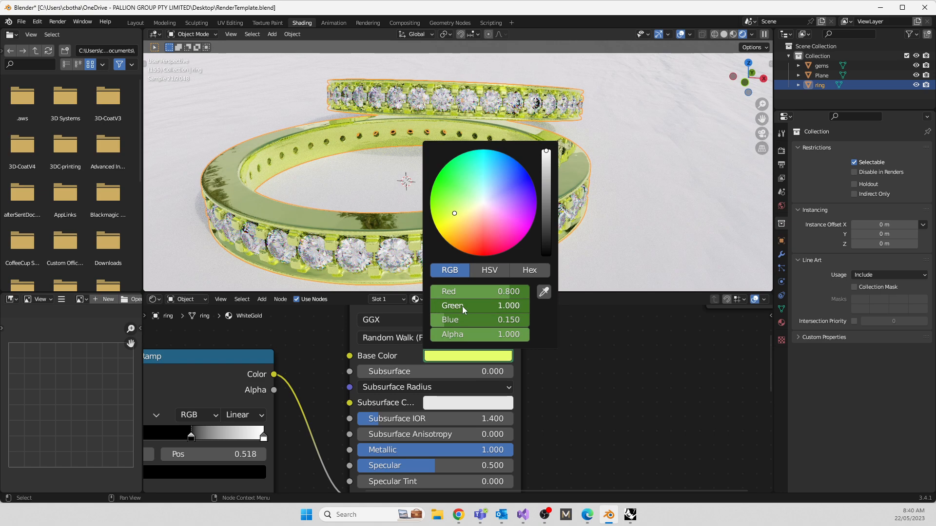
pyautogui.click(465, 318)
pyautogui.write('1')
pyautogui.press('Return')
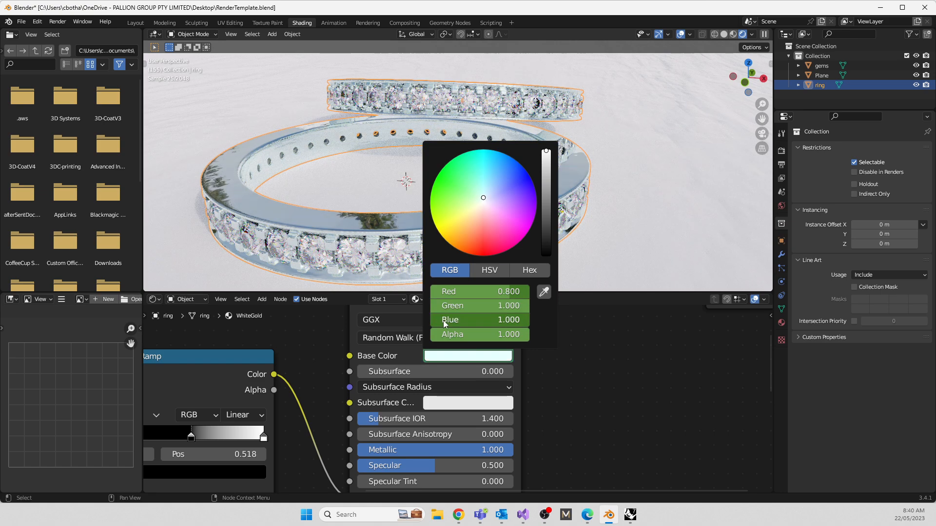
pyautogui.click(454, 334)
pyautogui.write('1.0')
pyautogui.press('Return')
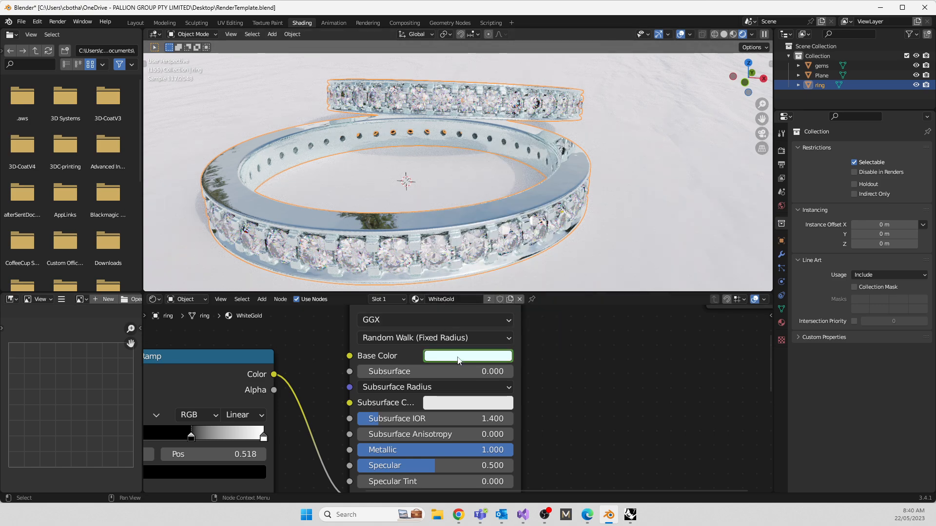
# Set the base color's red value to 1, and pick a slightly darker yellow-gold shade for the ring's metal
pyautogui.click(468, 356)
pyautogui.click(474, 291)
pyautogui.write('0.8')
pyautogui.press('BackSpace')
pyautogui.press('BackSpace')
pyautogui.press('BackSpace')
pyautogui.write('1')
pyautogui.press('Return')
pyautogui.moveTo(547, 152)
pyautogui.mouseDown()
pyautogui.moveTo(545, 199)
pyautogui.moveTo(546, 160)
pyautogui.mouseUp()
pyautogui.moveTo(467, 219); pyautogui.dragTo(464, 223)
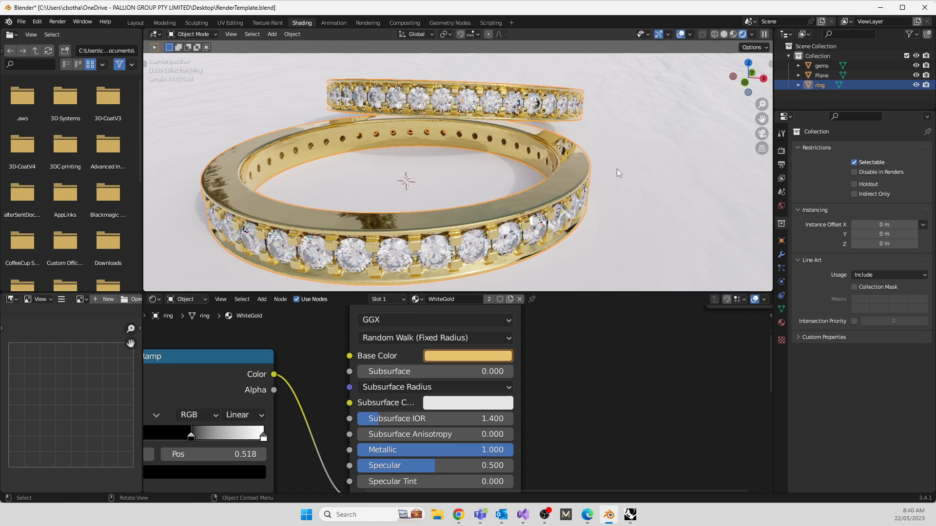
# Make the ground plane's GroundTexture.001 material reflective with metallic 0, roughness 0 and specular 0.373
pyautogui.click(669, 190)
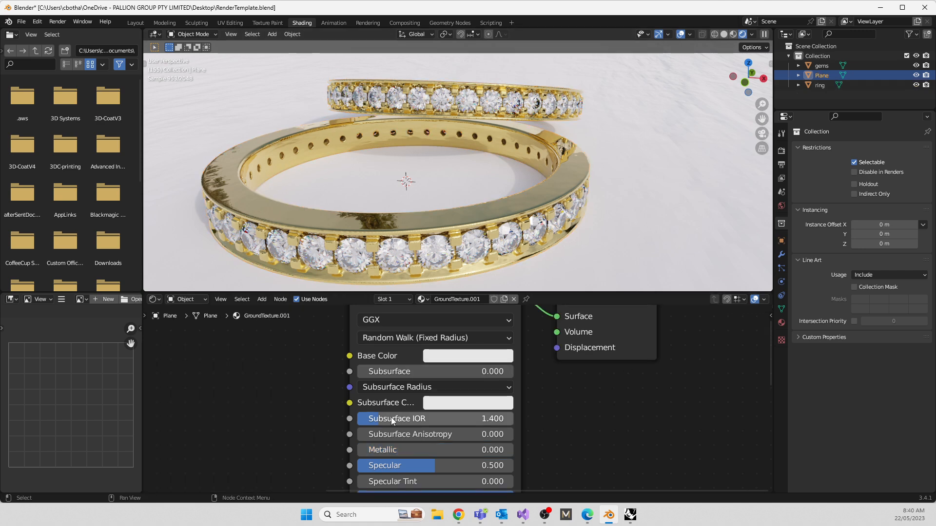
pyautogui.moveTo(374, 455); pyautogui.dragTo(350, 453)
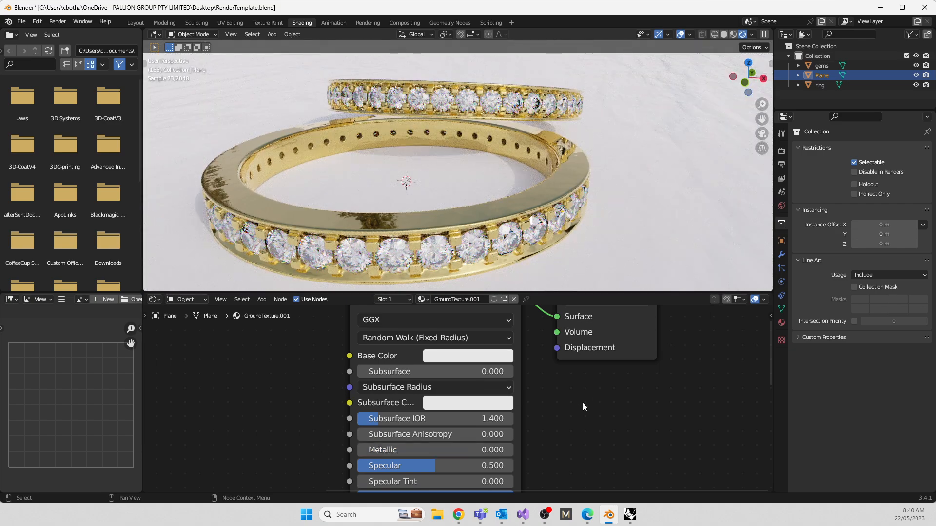
pyautogui.scroll(-3, 565, 416)
pyautogui.moveTo(558, 440); pyautogui.dragTo(556, 402, button='middle')
pyautogui.moveTo(482, 438); pyautogui.dragTo(371, 438)
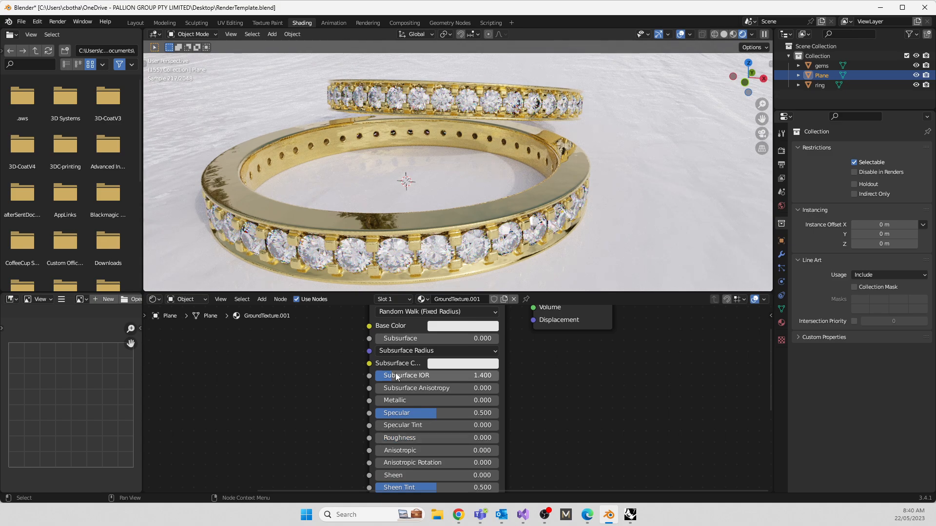
pyautogui.moveTo(426, 413); pyautogui.dragTo(421, 413)
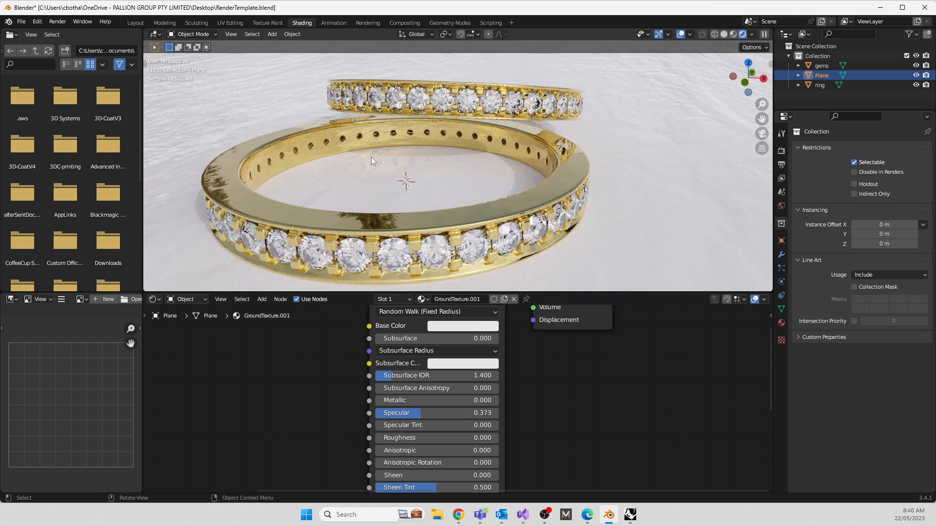
pyautogui.moveTo(384, 201); pyautogui.dragTo(382, 212, button='middle')
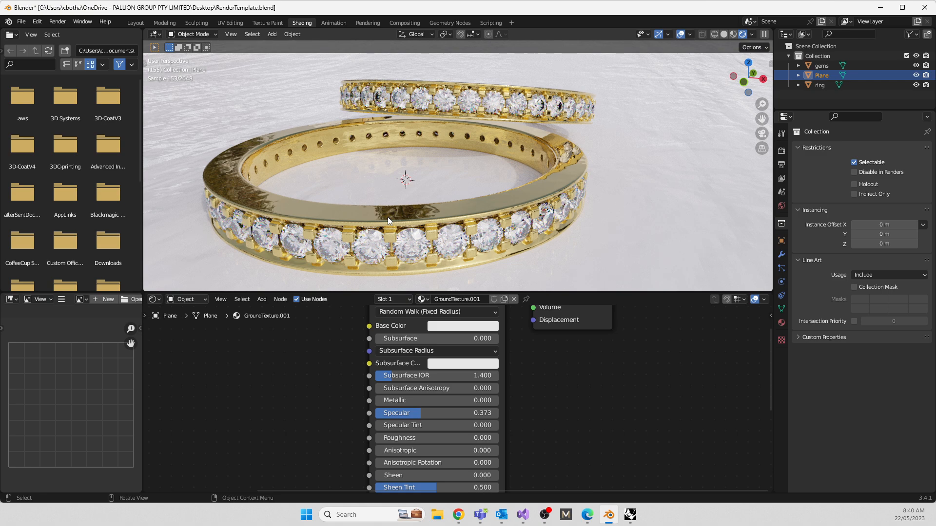
# Switch to the Layout workspace and display the rings with rendered viewport shading for a closer look
pyautogui.click(131, 22)
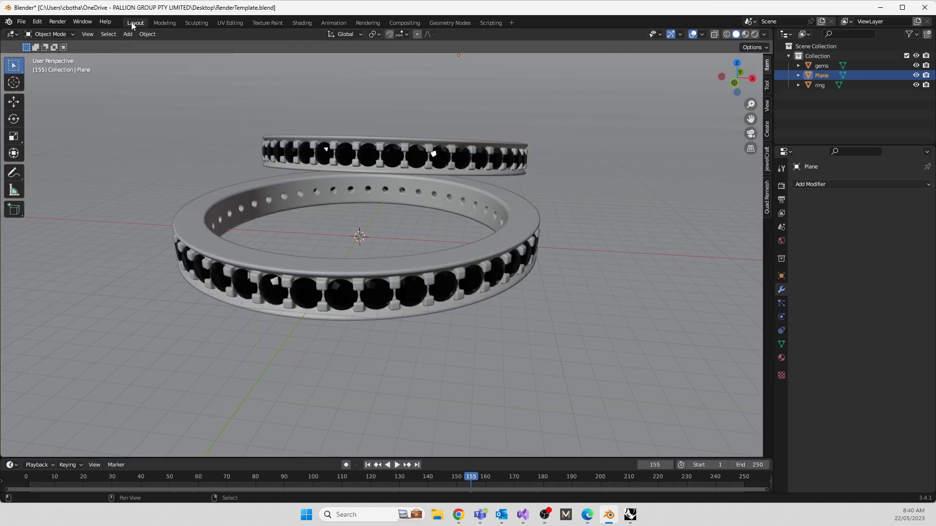
pyautogui.click(754, 34)
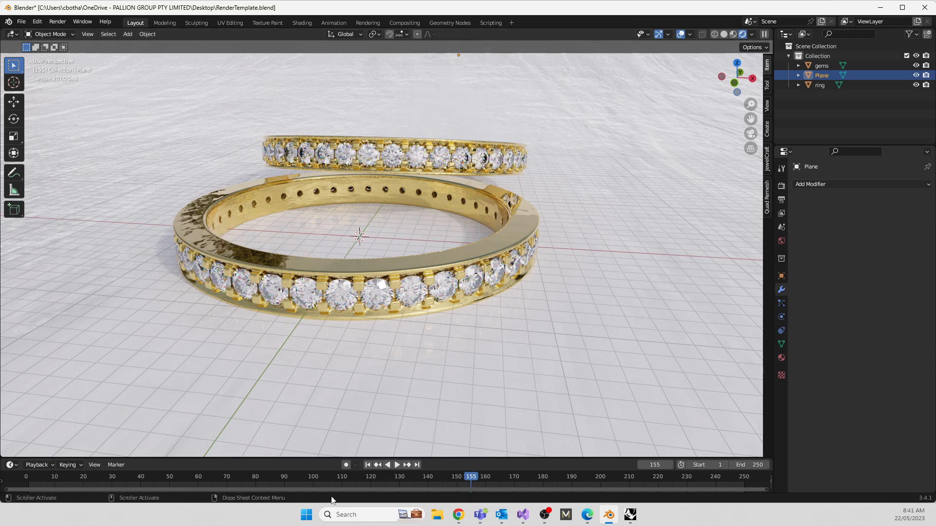
pyautogui.moveTo(306, 393); pyautogui.dragTo(359, 382, button='middle')
pyautogui.scroll(2, 330, 427)
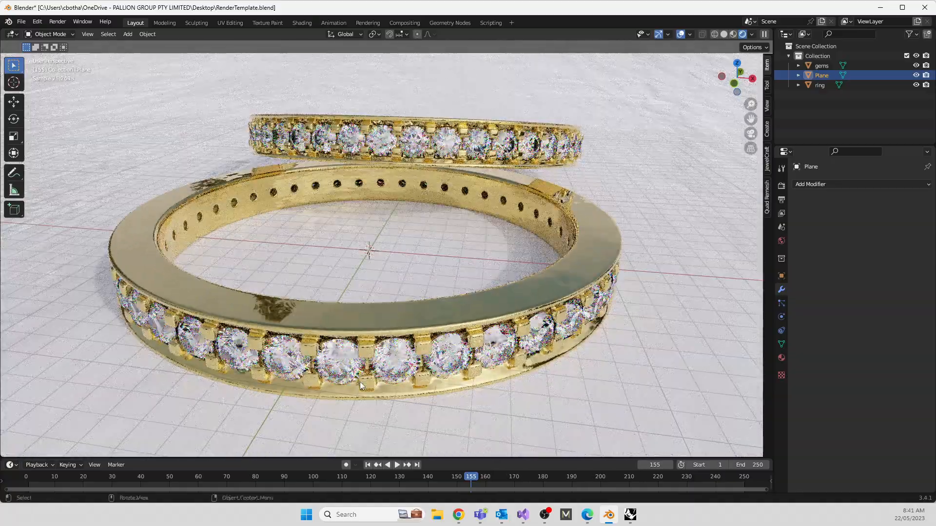
pyautogui.moveTo(360, 382); pyautogui.dragTo(350, 380, button='middle')
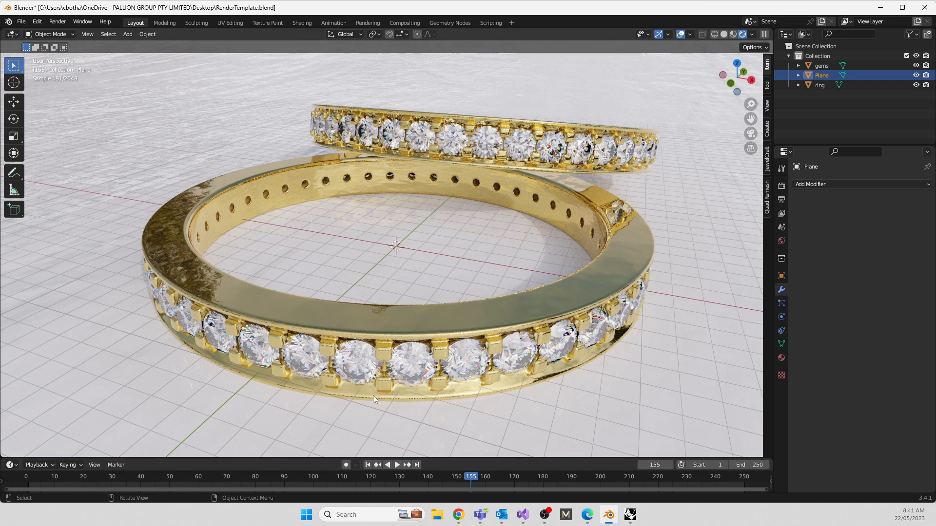
# Apply Shade Smooth to the ring object and clear the selection
pyautogui.click(320, 333)
pyautogui.rightClick(319, 333)
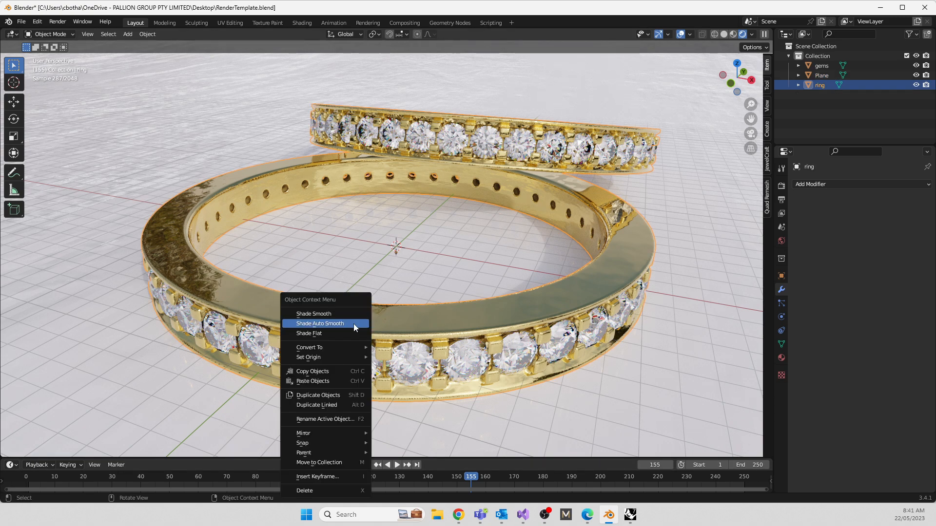
pyautogui.click(315, 313)
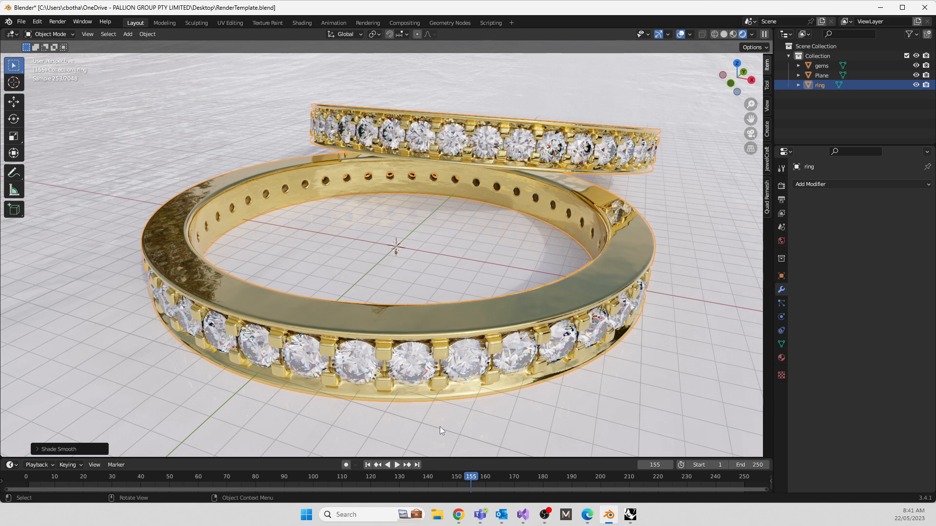
pyautogui.click(808, 118)
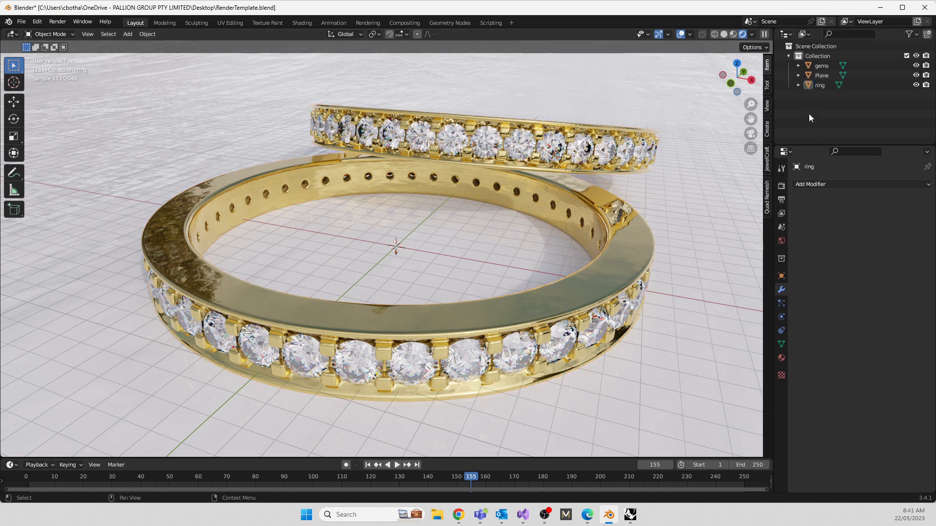